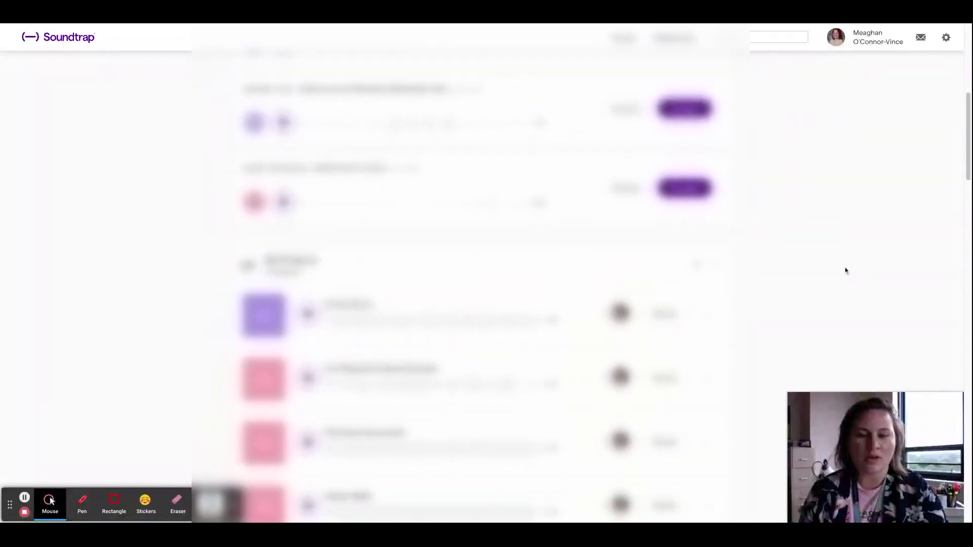
- Open the Tag project in the studio from the My Projects list
left_click(669, 382)
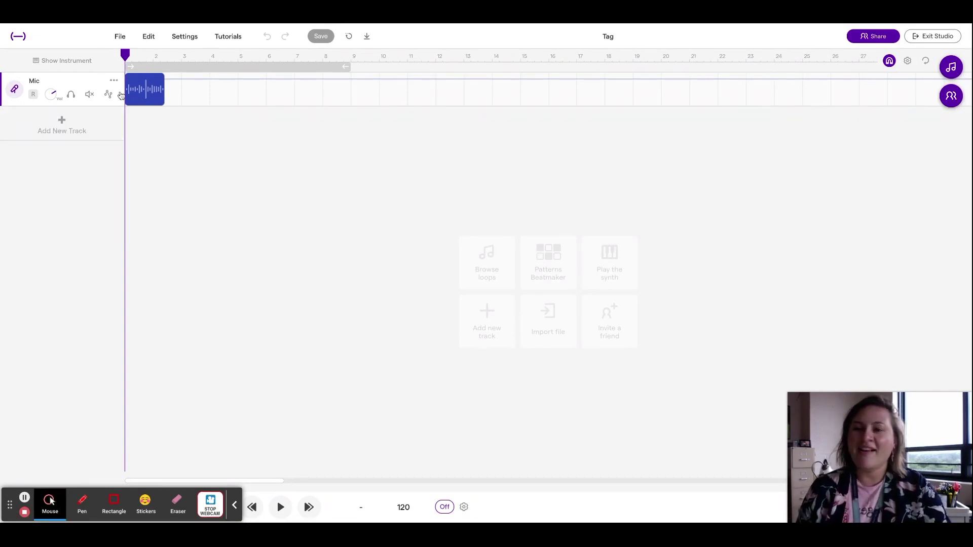
- Play the Tag voice clip from the start, then bring up its Edit menu
mouse_move(125, 54)
left_mouse_down()
mouse_move(159, 59)
mouse_move(121, 59)
left_mouse_up()
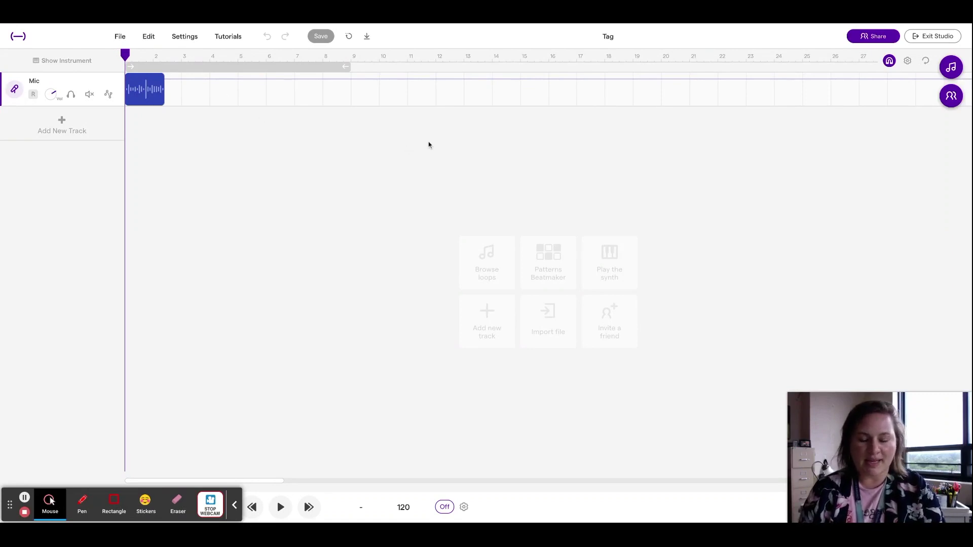
key("space")
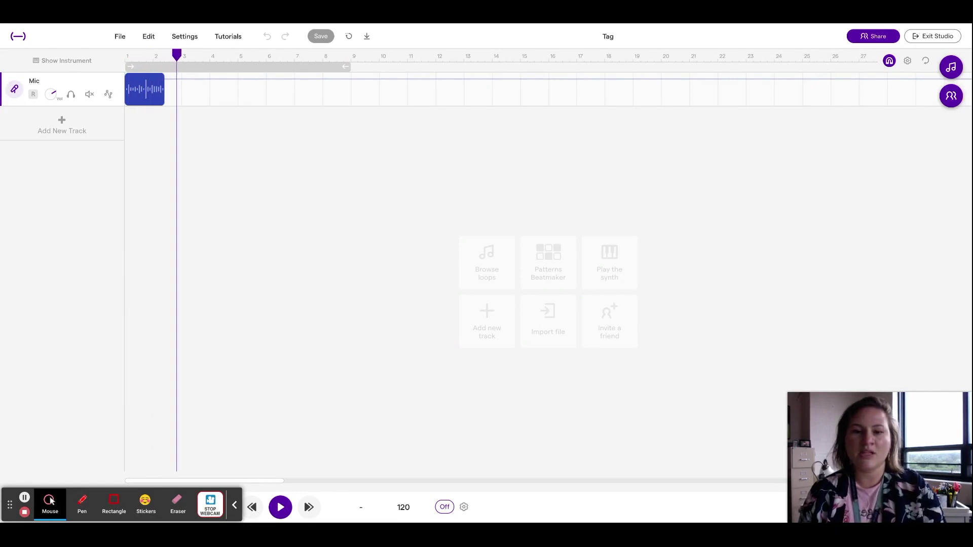
key("space")
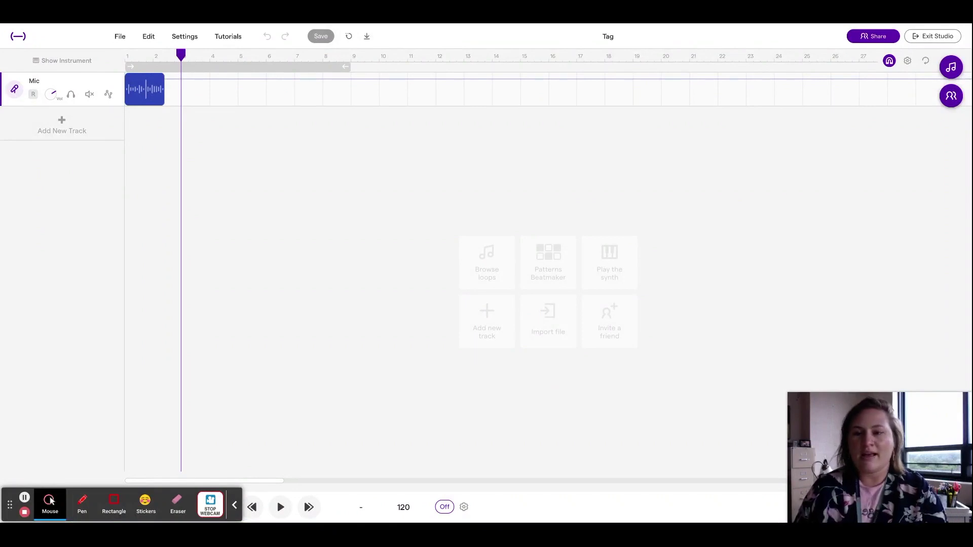
left_click(143, 91)
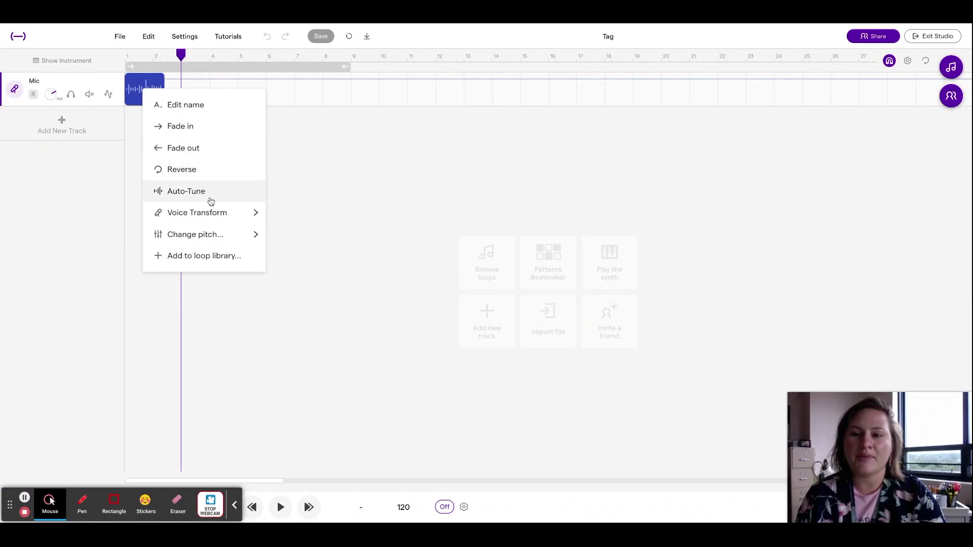
- Apply the Baby voice transform to the Mic clip and play it from the start
mouse_move(212, 212)
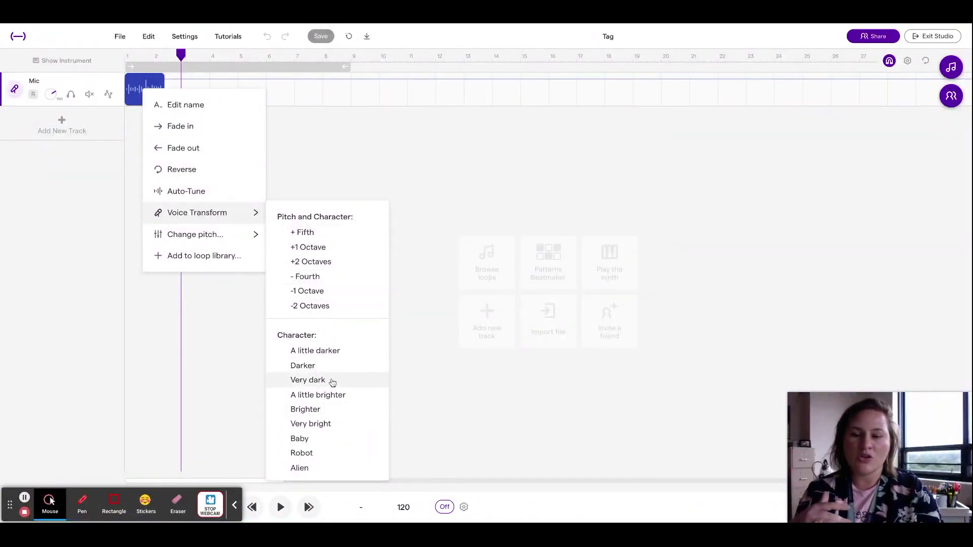
left_click(332, 444)
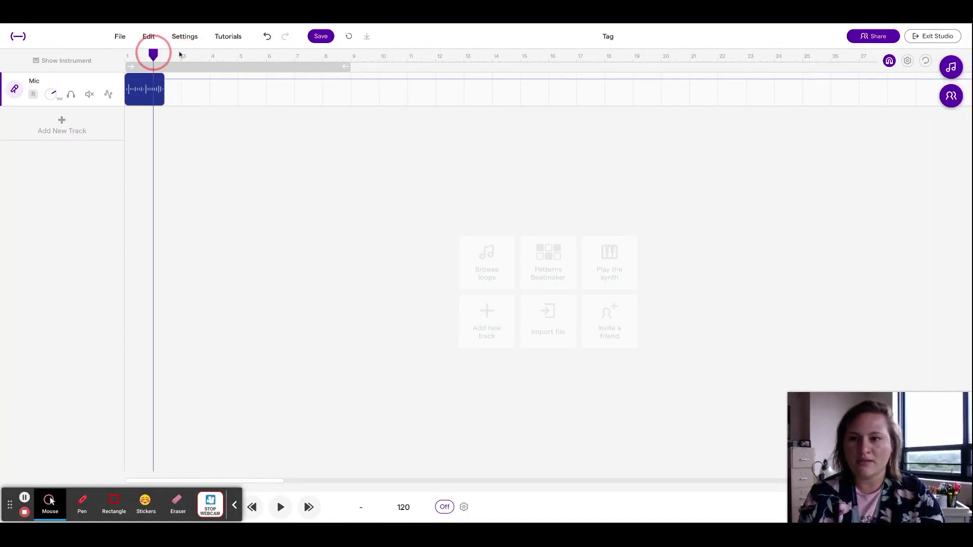
left_click_drag(154, 54, 131, 55)
key("space")
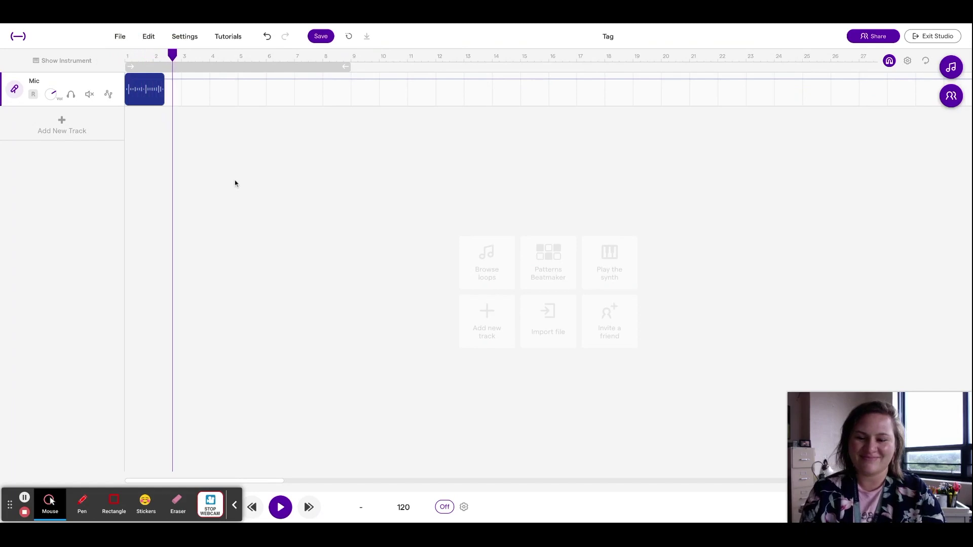
right_click(143, 91)
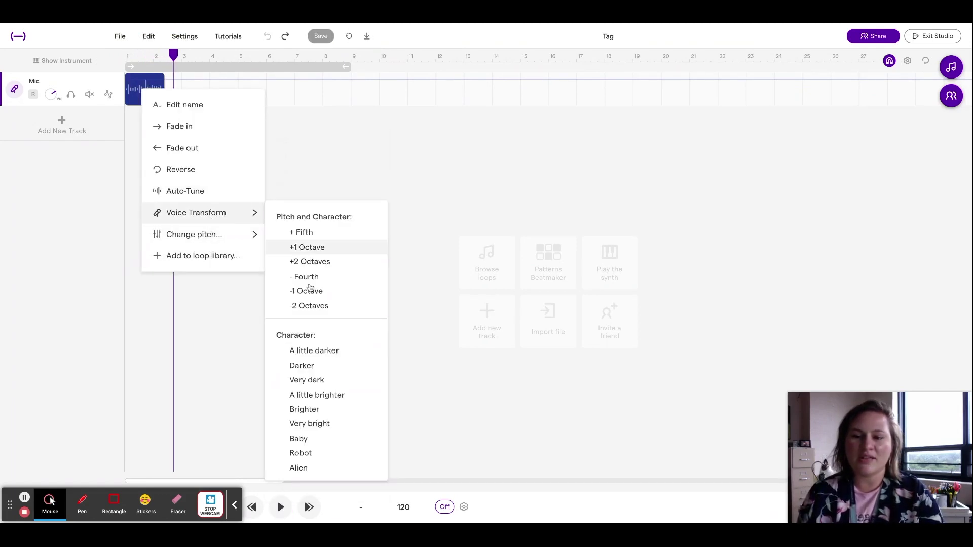
- Try a different voice transform on the clip, rewind, then undo it
left_click(329, 438)
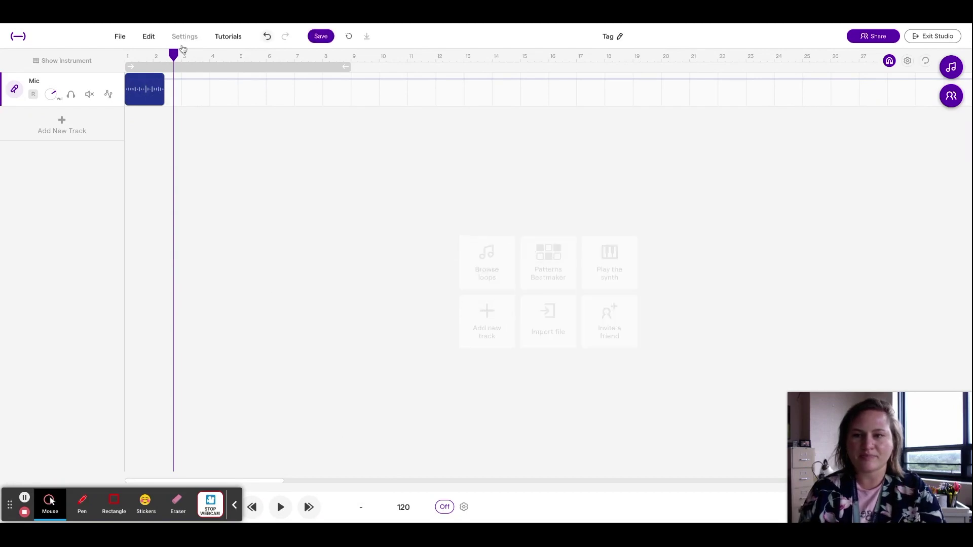
left_click_drag(173, 54, 118, 67)
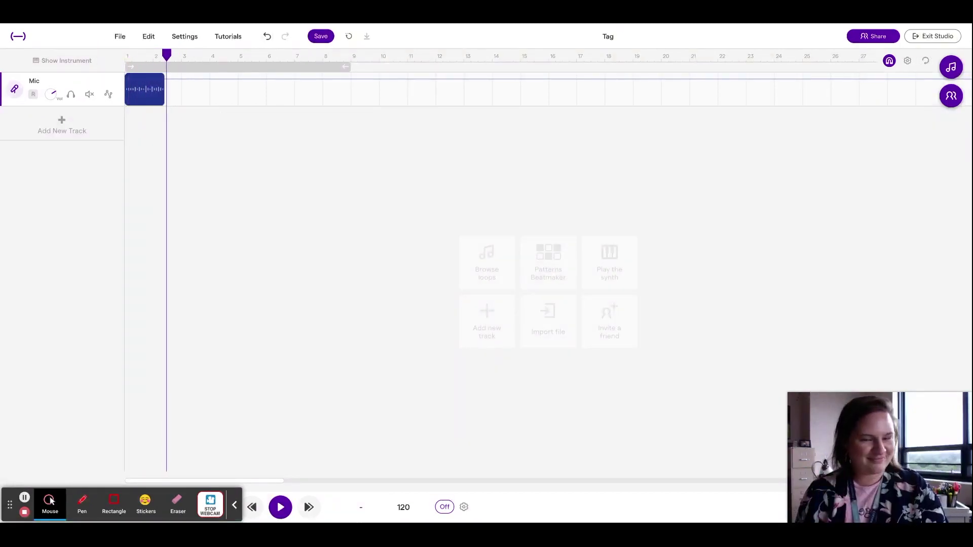
left_click_drag(174, 53, 125, 57)
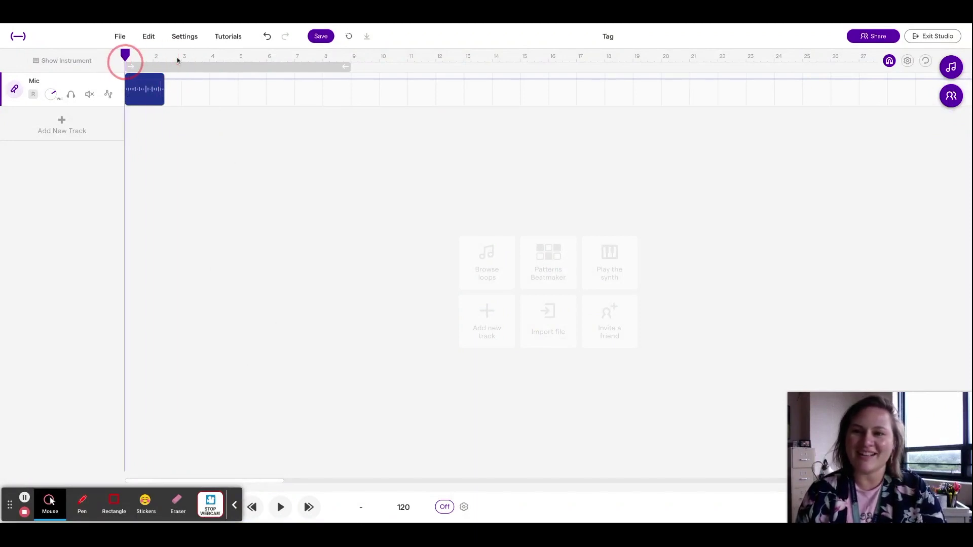
key("ctrl+z")
- Open the clip's Auto-Tune settings and cancel without applying them
right_click(147, 91)
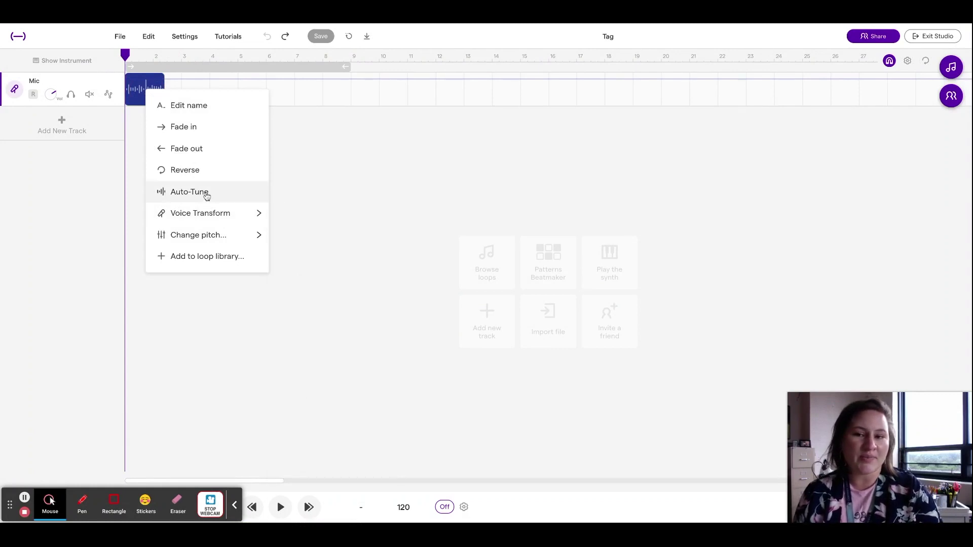
left_click(189, 192)
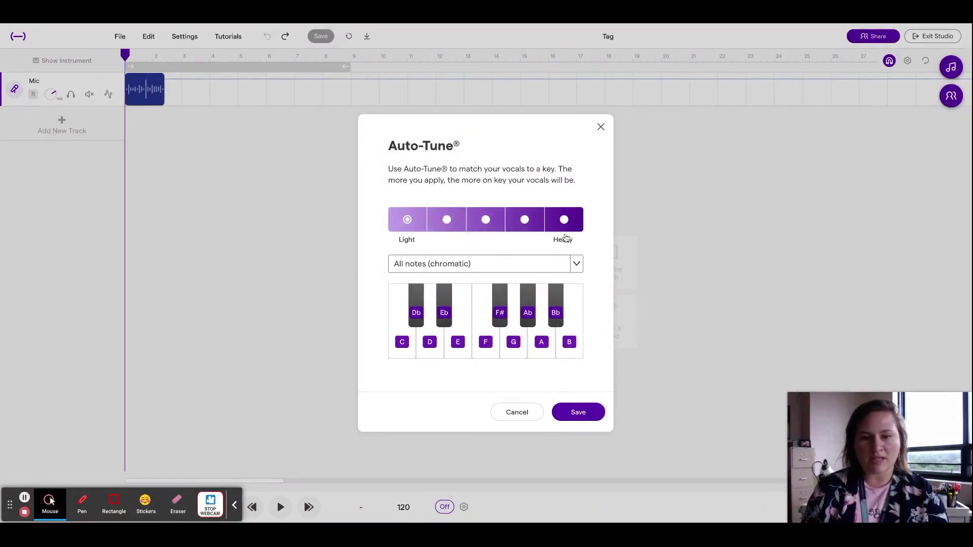
left_click(518, 411)
- Apply Voice Transform -2 Octaves to the clip, play it, then undo it
left_click(144, 89)
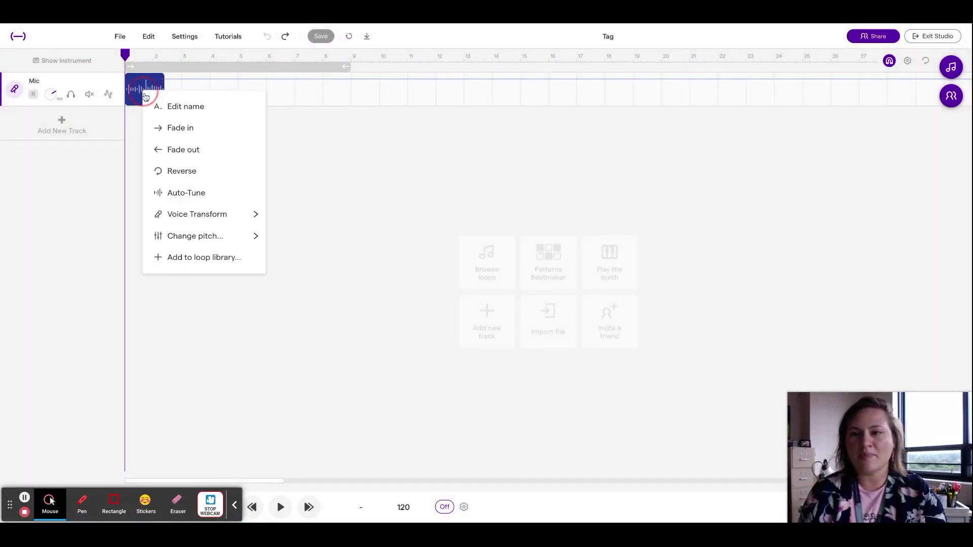
mouse_move(197, 244)
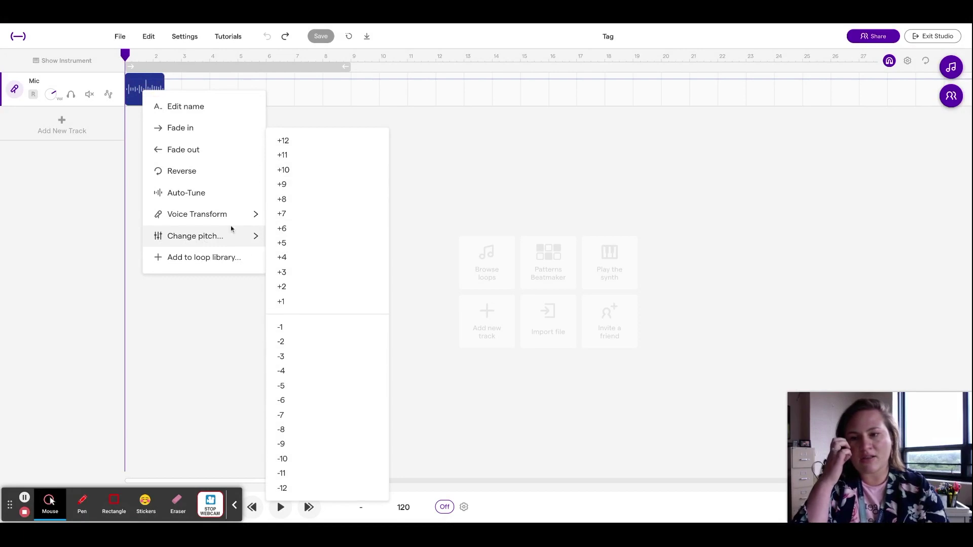
mouse_move(229, 217)
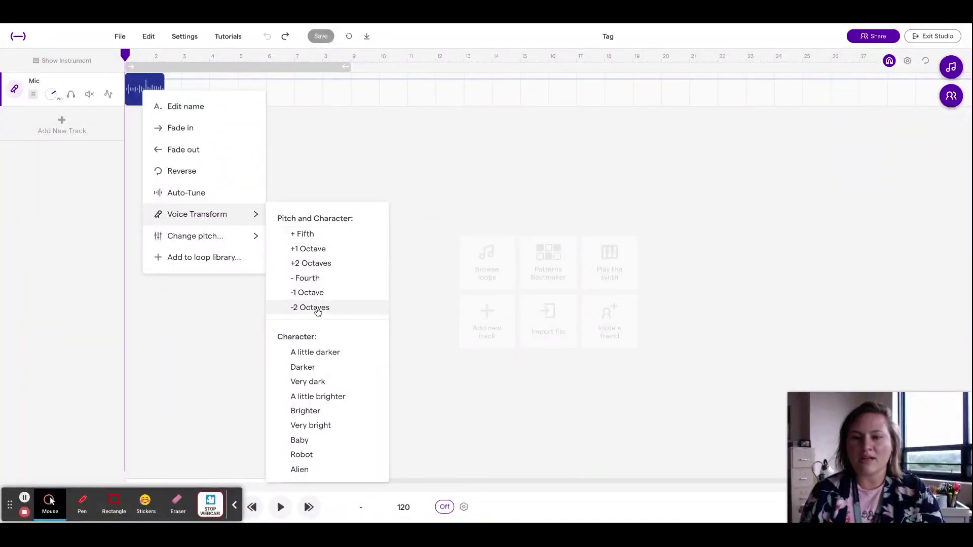
left_click(317, 308)
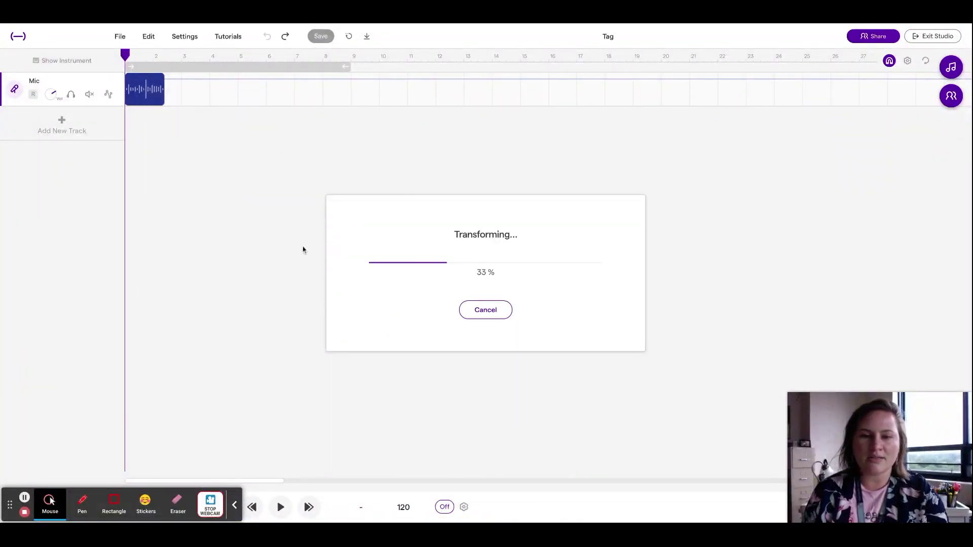
left_click(280, 507)
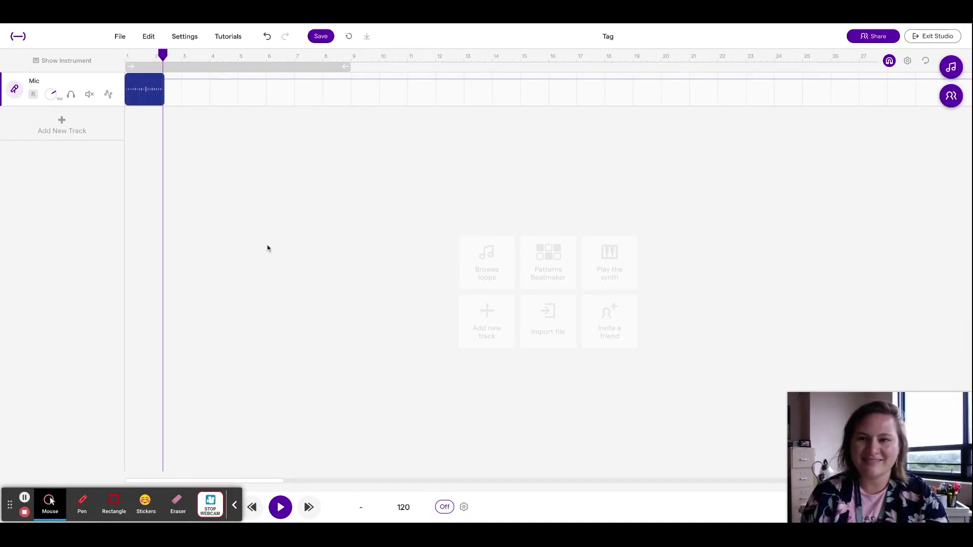
key("space")
key("ctrl+z")
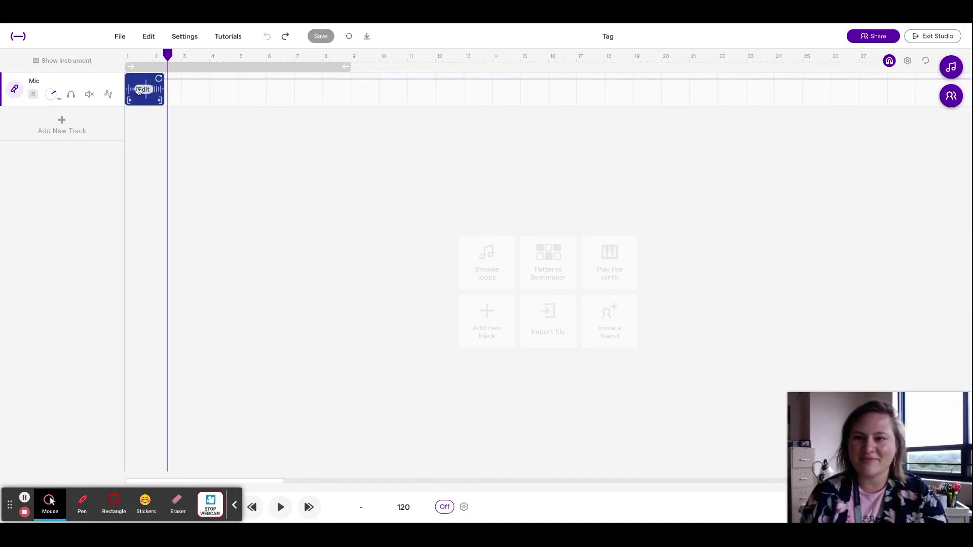
- Dismiss the clip options unchanged and rewind to the timeline start
right_click(146, 90)
mouse_move(227, 215)
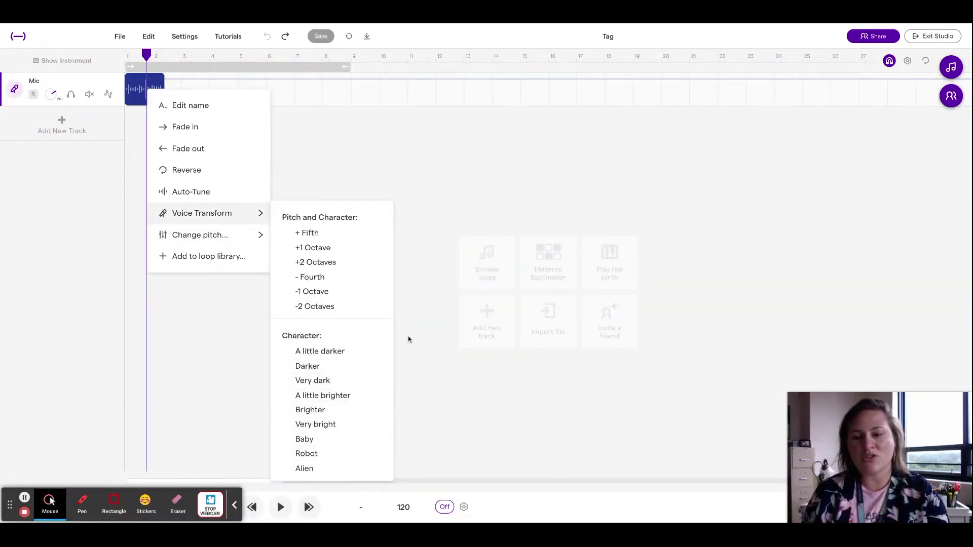
left_click(417, 313)
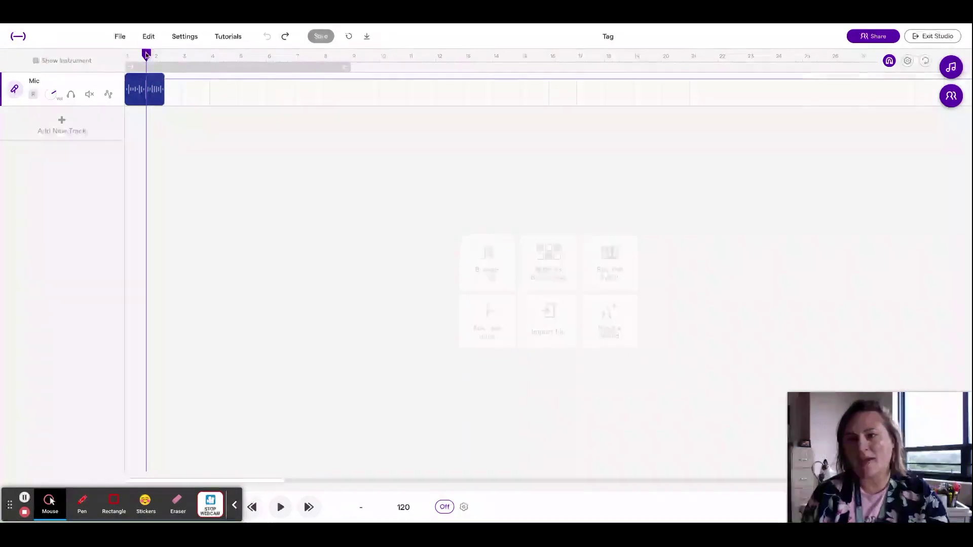
left_click(126, 57)
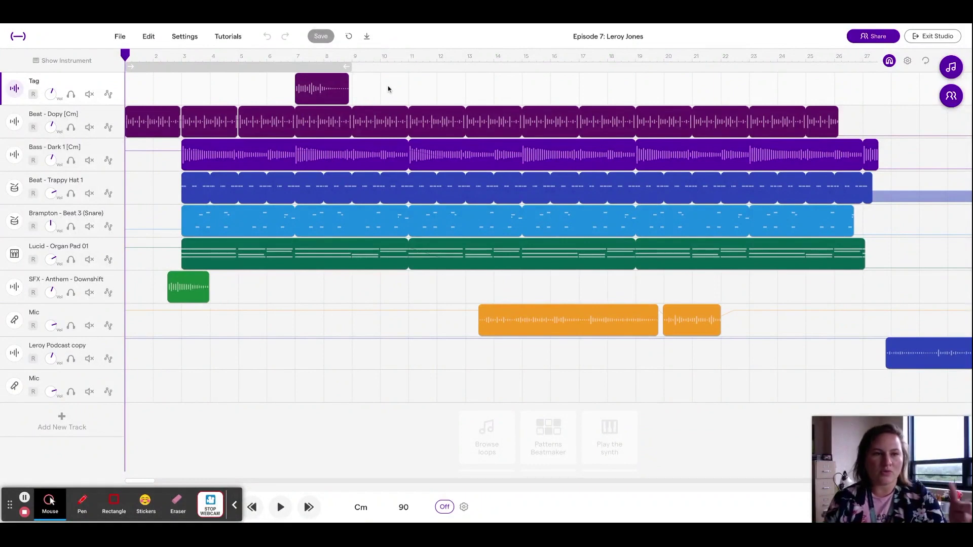
- Play the Episode 7 podcast mix with the Tag at its start, then stop
left_click(276, 509)
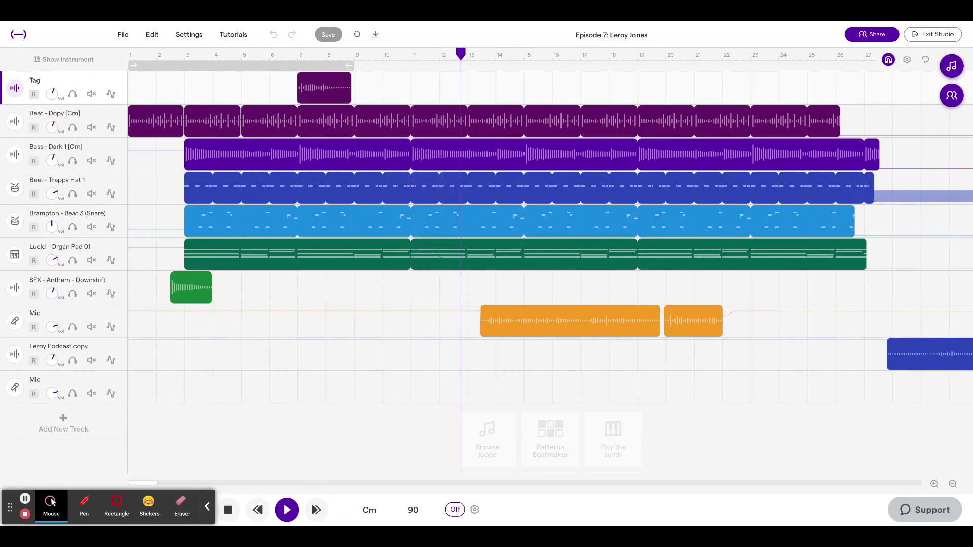
left_click(226, 512)
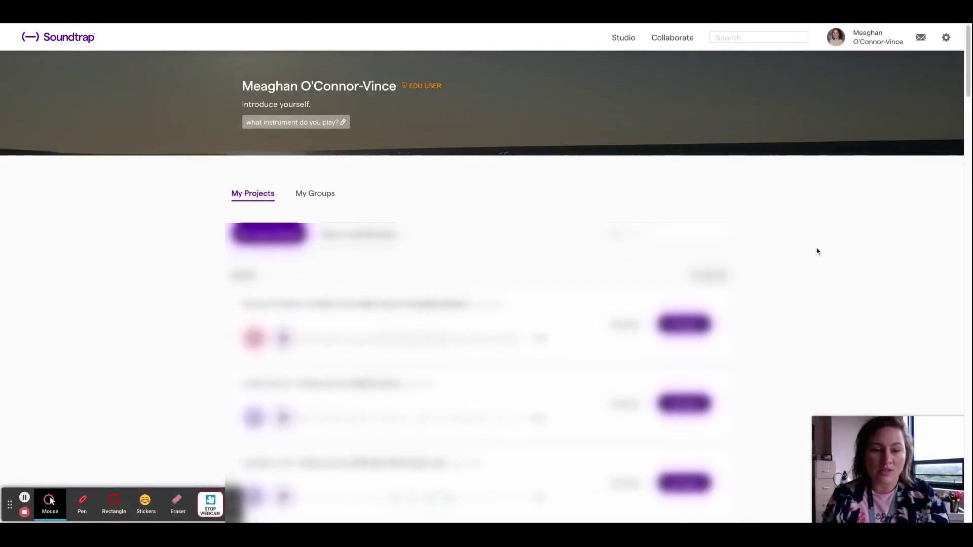
- Scroll down through the Google results for 'text to speech'
scroll(785, 217, "down", 5)
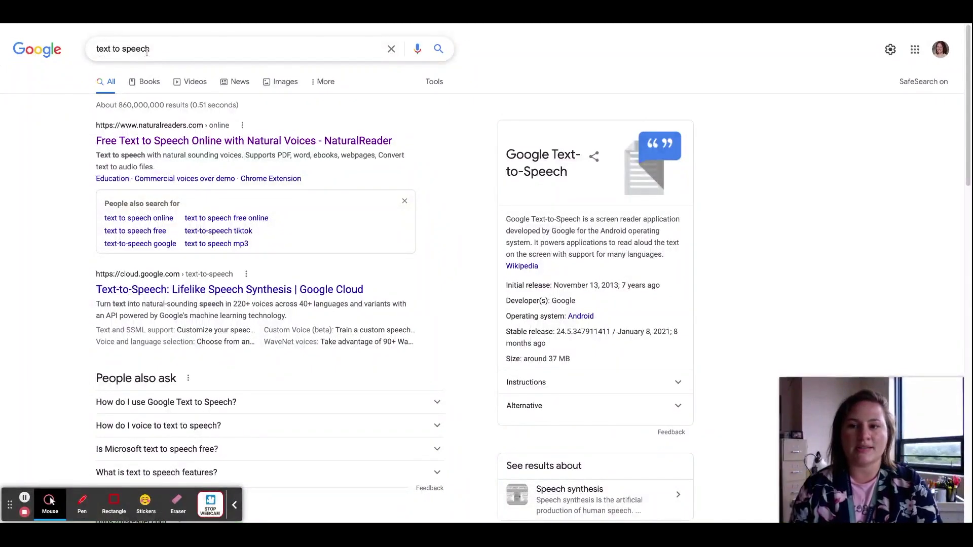
- Open the 'Free Text to Speech Online with Natural Voices - NaturalReader' result
scroll(350, 299, "down", 1)
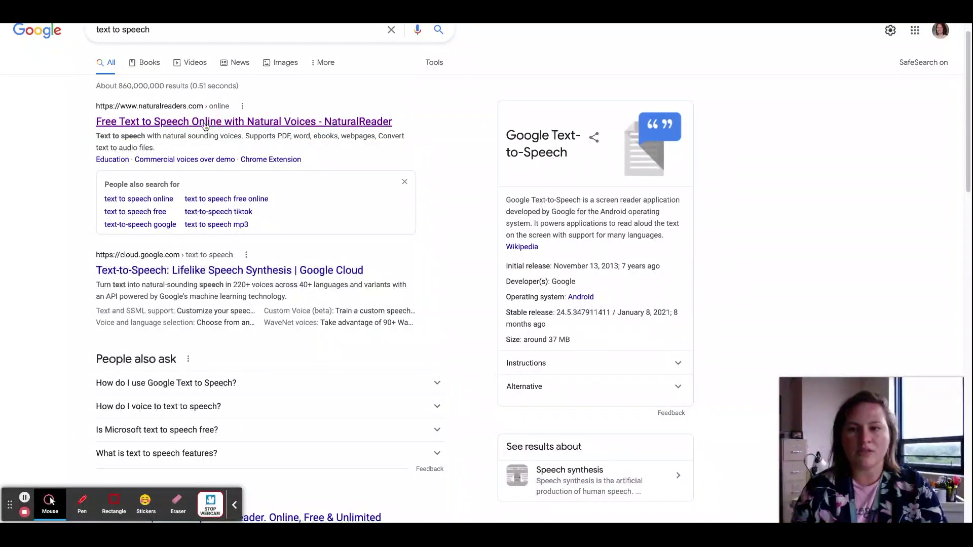
left_click(205, 126)
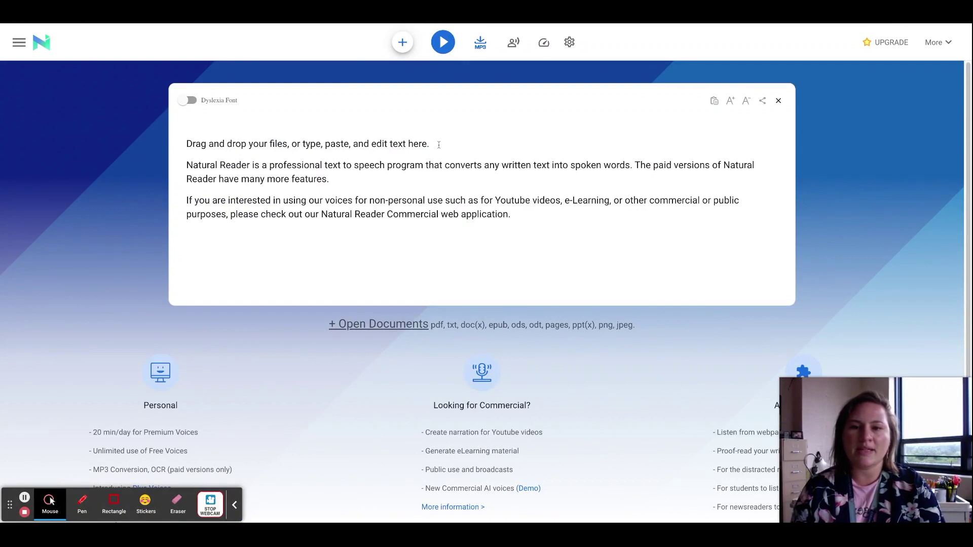
- Replace the sample text with 'O C V on the beat', play it, then delete it
left_click_drag(526, 217, 175, 140)
key("BackSpace")
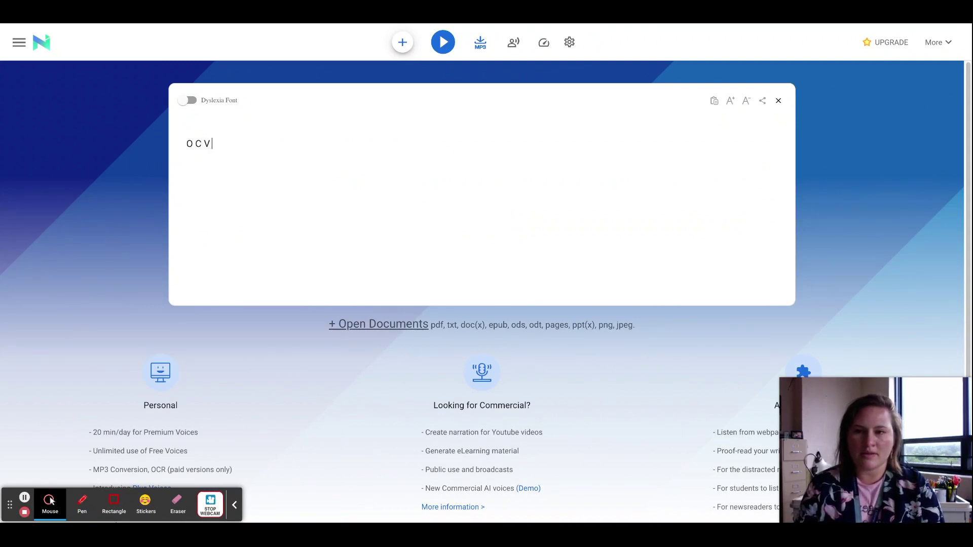
type("O C V on the beat")
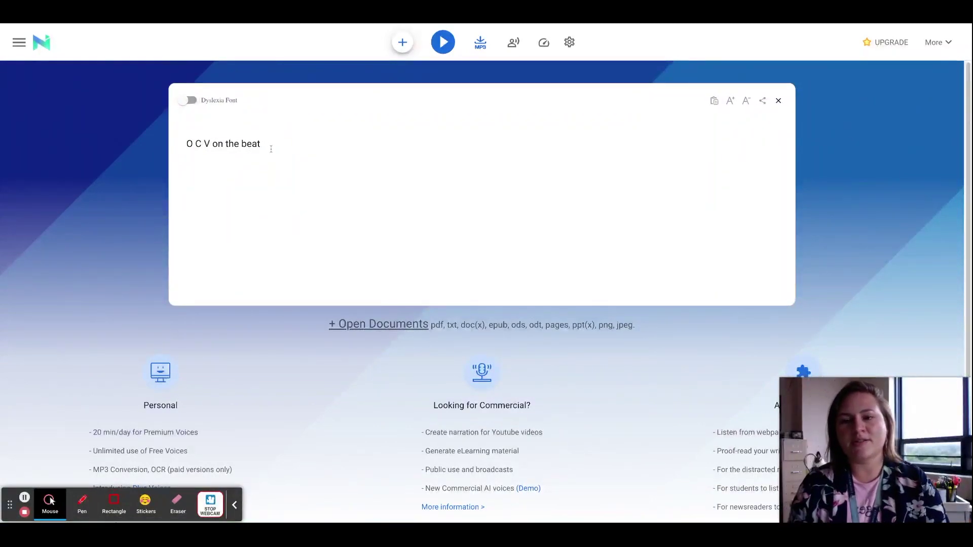
left_click(442, 42)
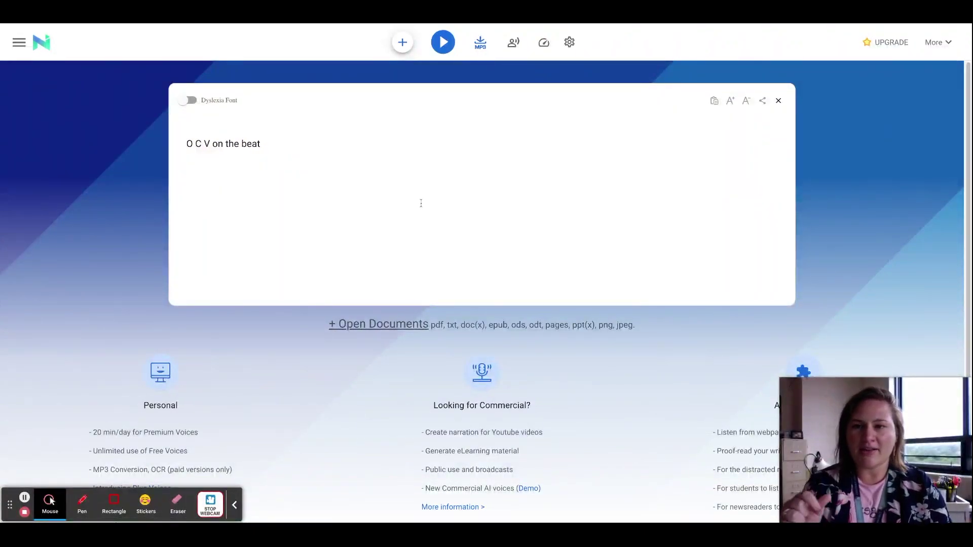
left_click_drag(280, 148, 176, 148)
key("BackSpace")
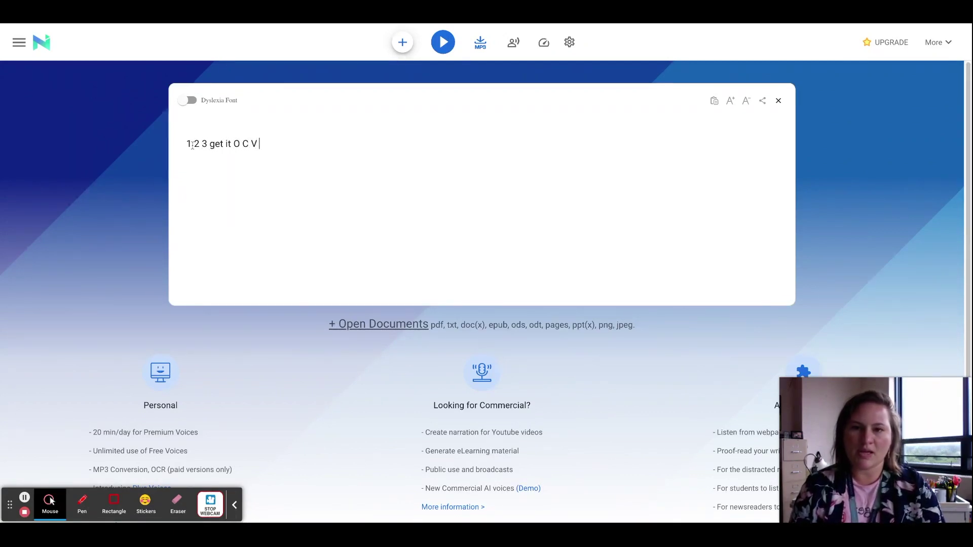
- Play the phrase '1 2 3 get it O C V' aloud
left_click(445, 47)
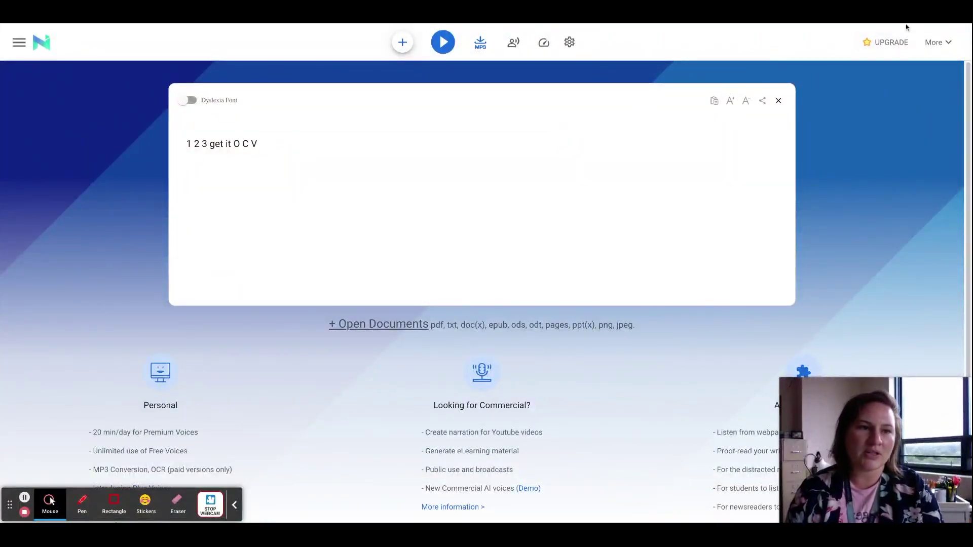
- Search Yarn for clips matching 'OCV'
key("ctrl+Tab")
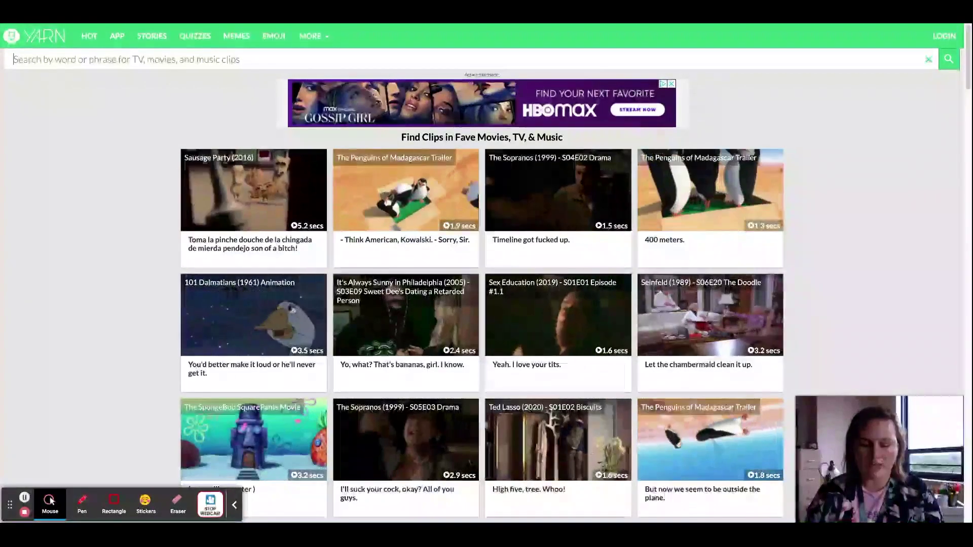
left_click(116, 60)
type("OCV")
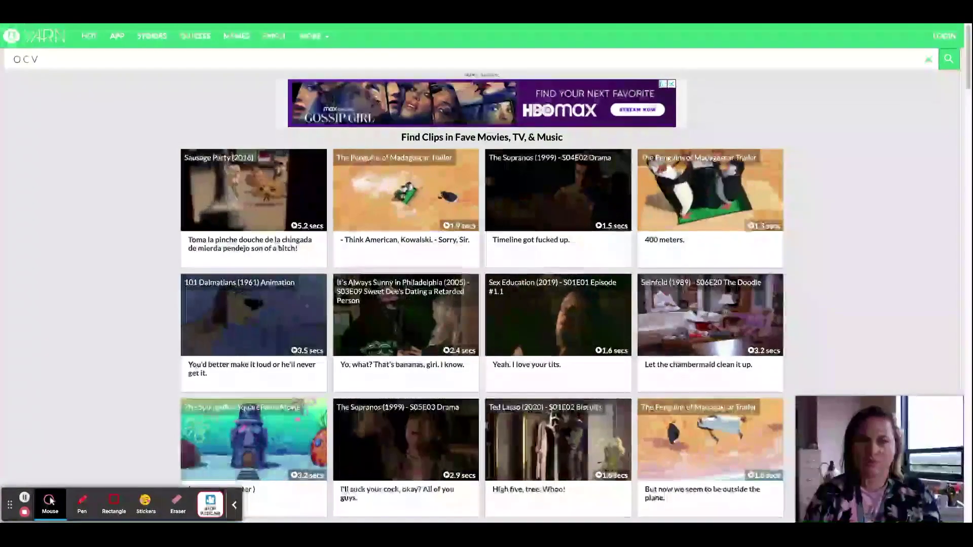
key("Return")
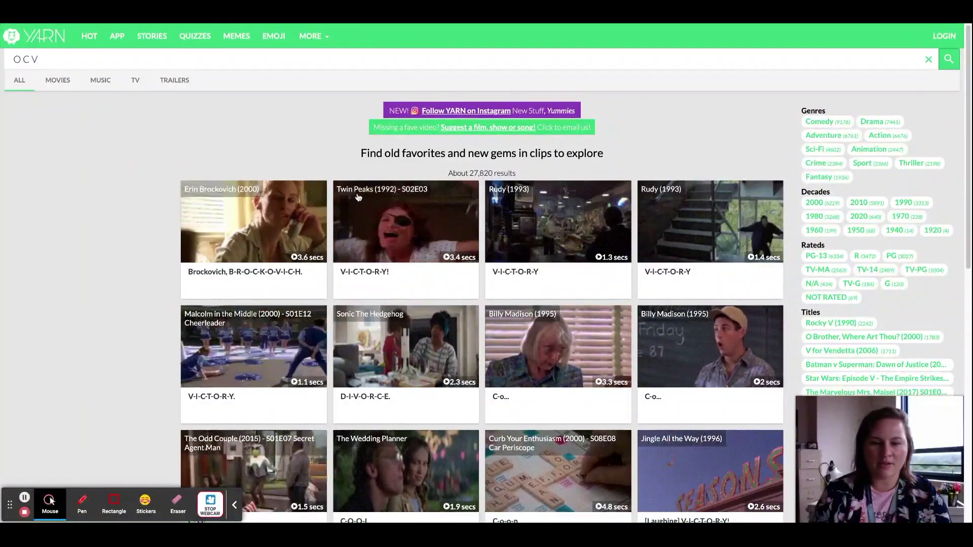
- Replace the search term with 'O', then clear the search box
left_click_drag(11, 60, 89, 60)
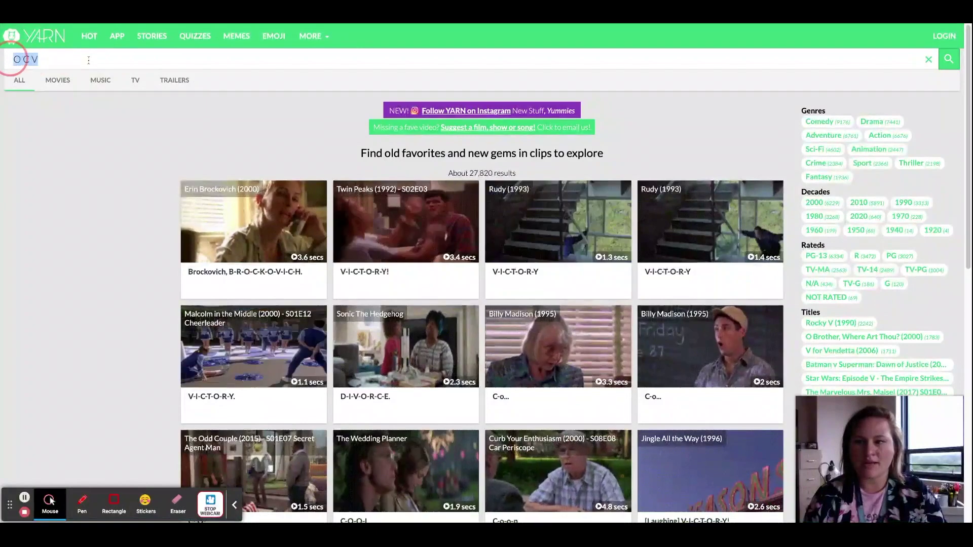
key("BackSpace")
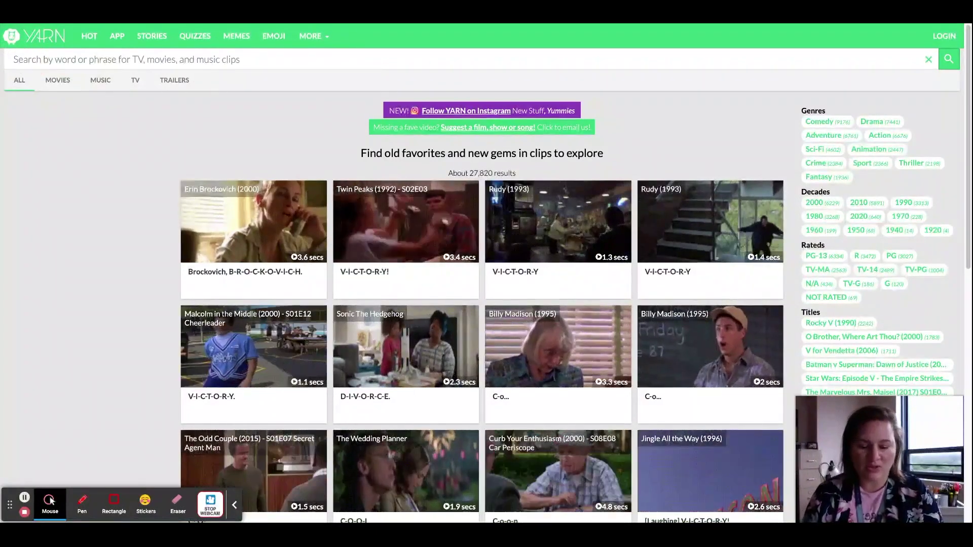
type("O")
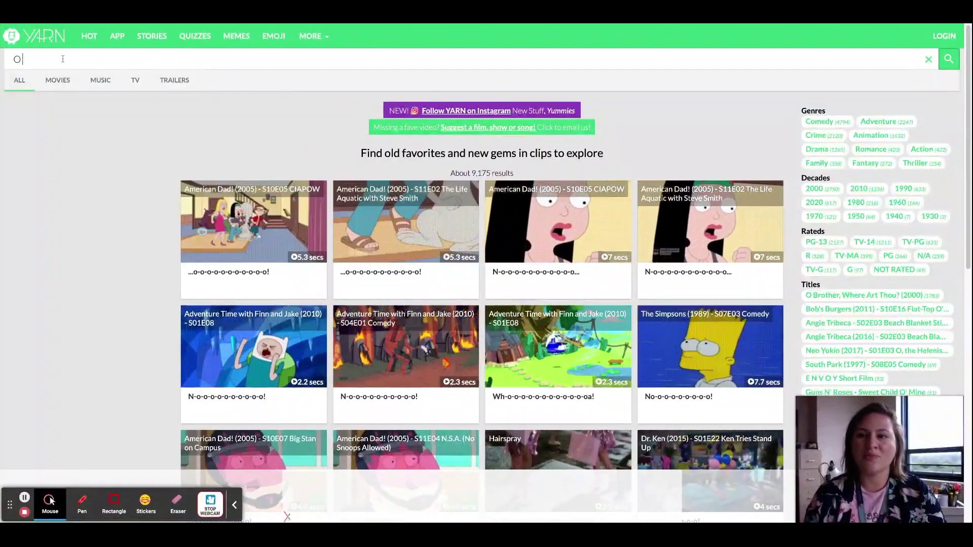
key("BackSpace")
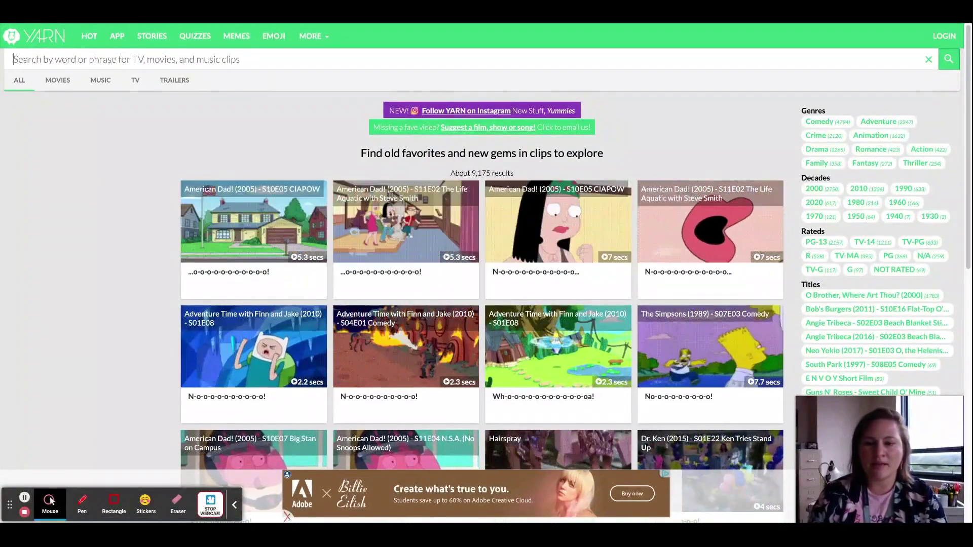
- Search Yarn for 'teacher' and preview the Enter the Dragon and Da Vinci Code clips
type("teacher")
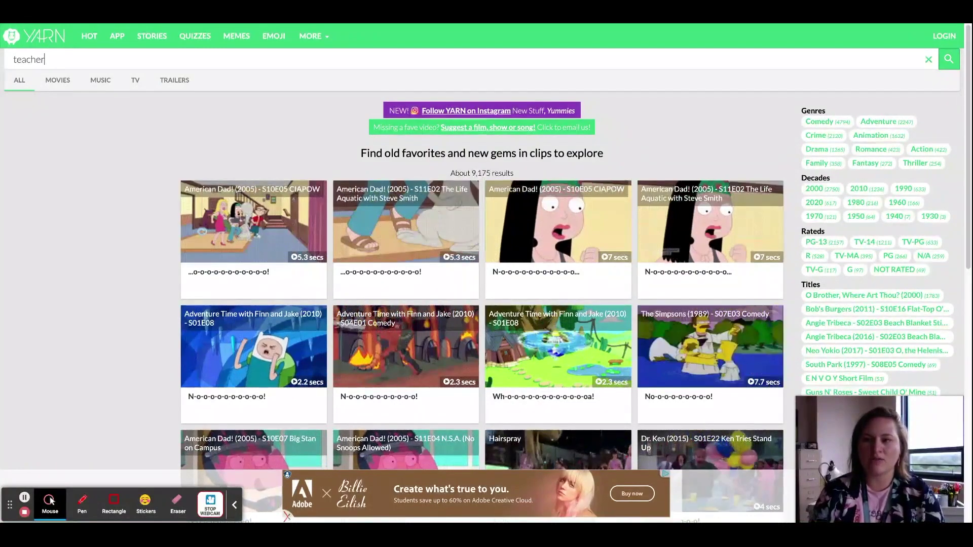
key("Return")
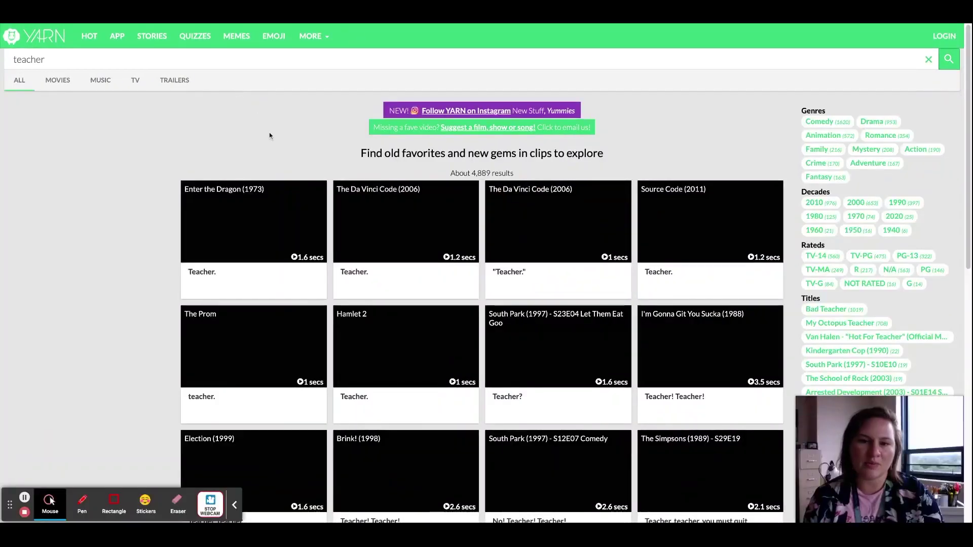
left_click(281, 225)
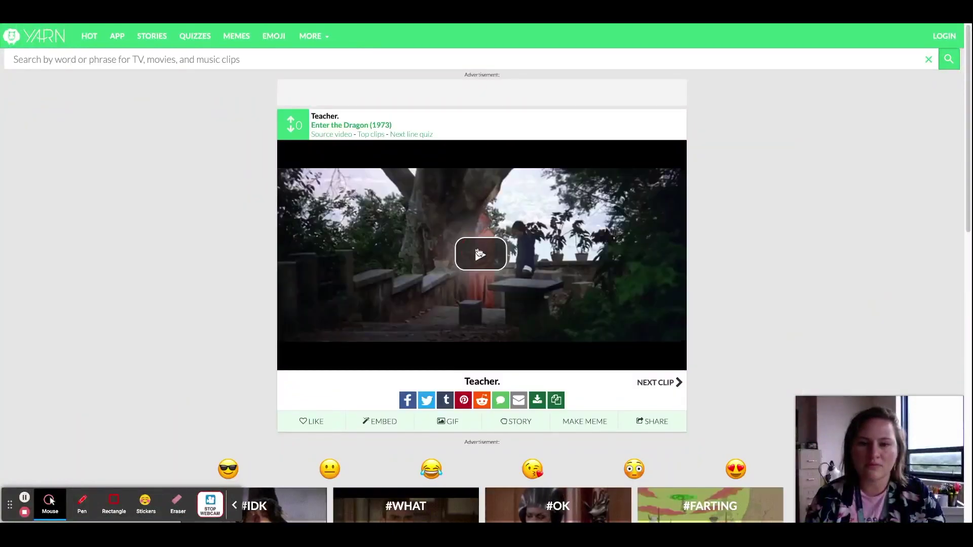
left_click(478, 253)
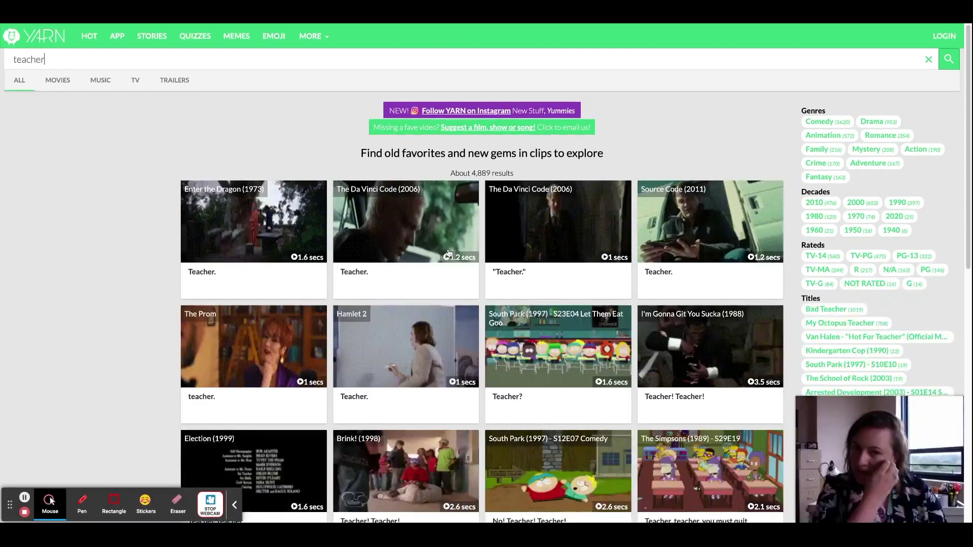
left_click(420, 240)
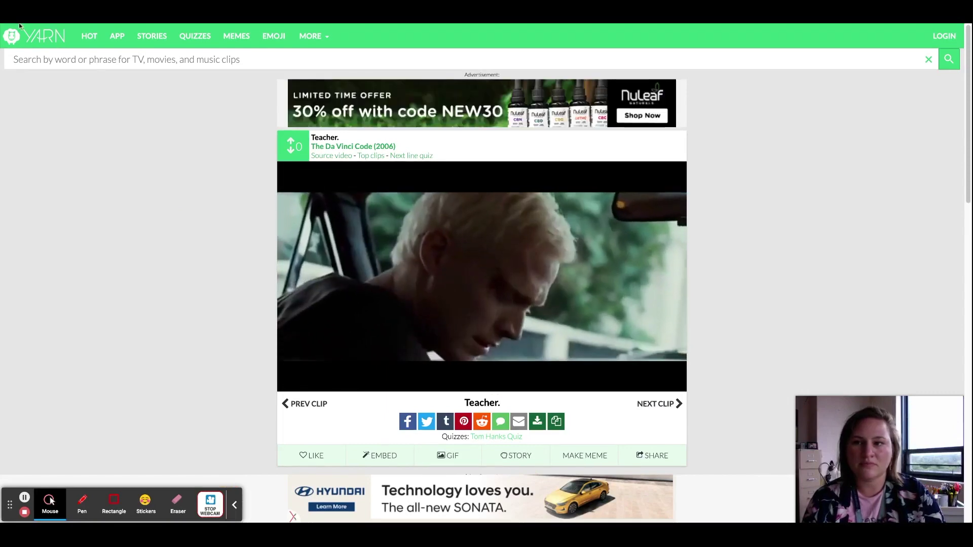
left_click(368, 158)
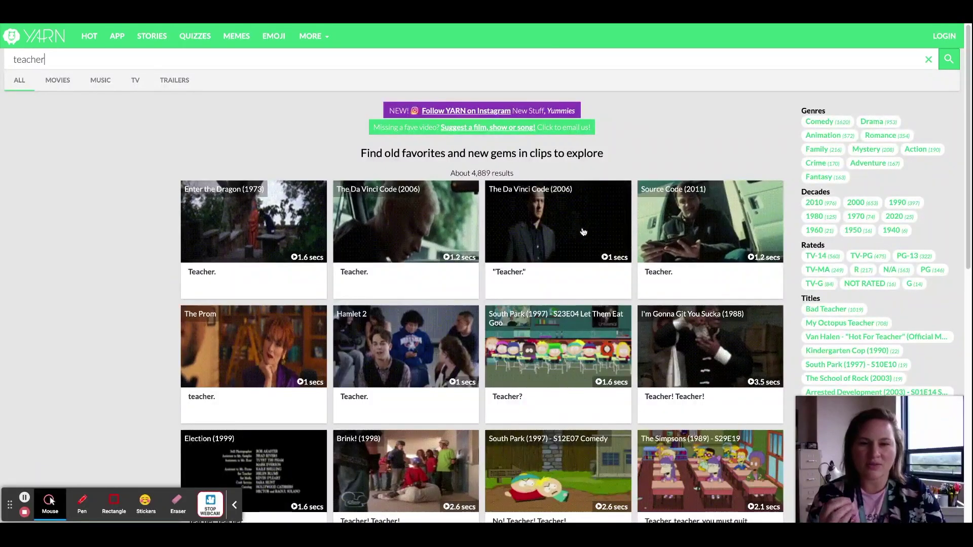
- Open the South Park 'Teacher?' clip and dismiss the ad covering it
left_click(557, 346)
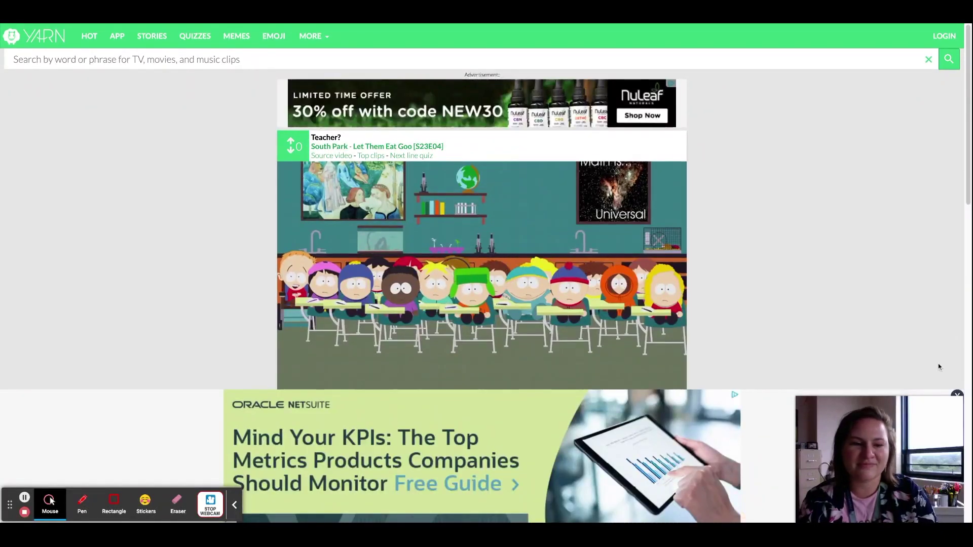
left_click(956, 395)
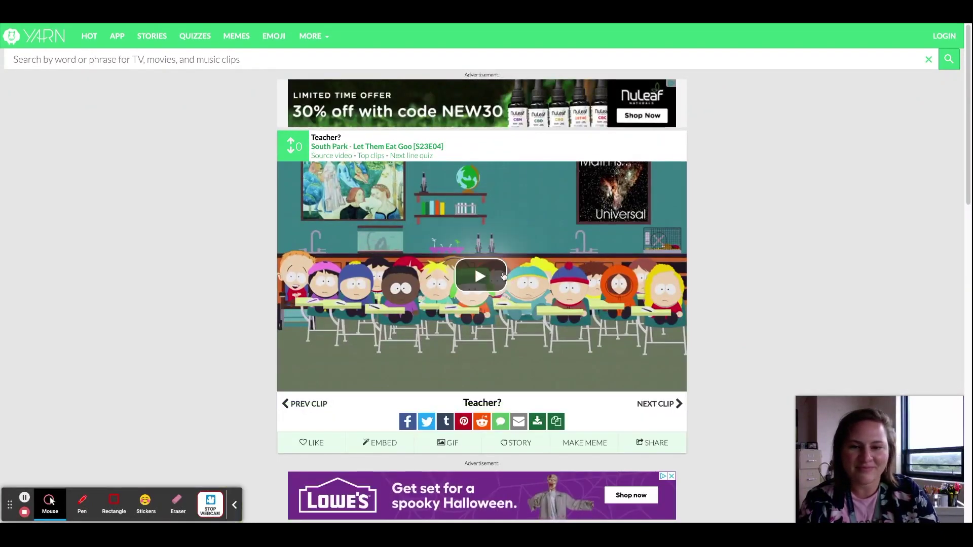
scroll(557, 227, "down", 1)
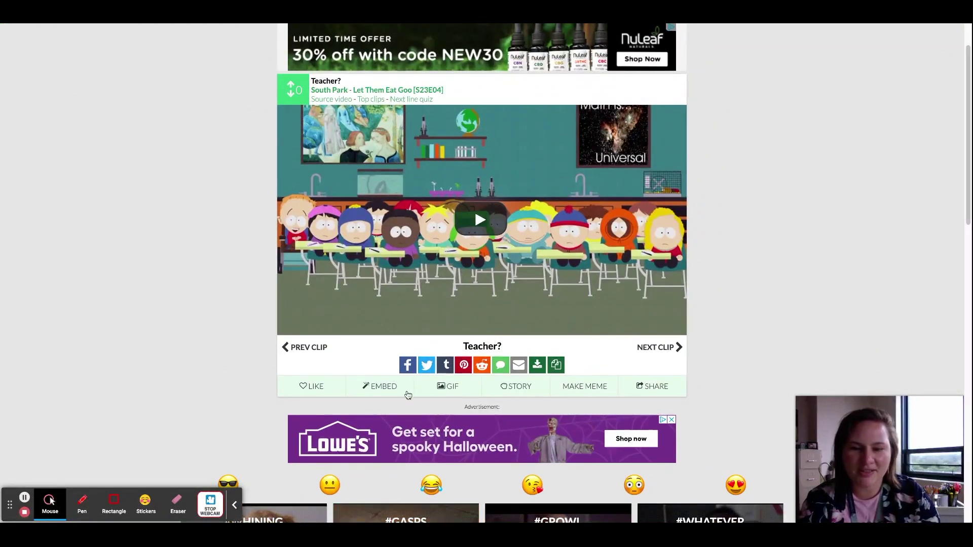
scroll(578, 264, "up", 1)
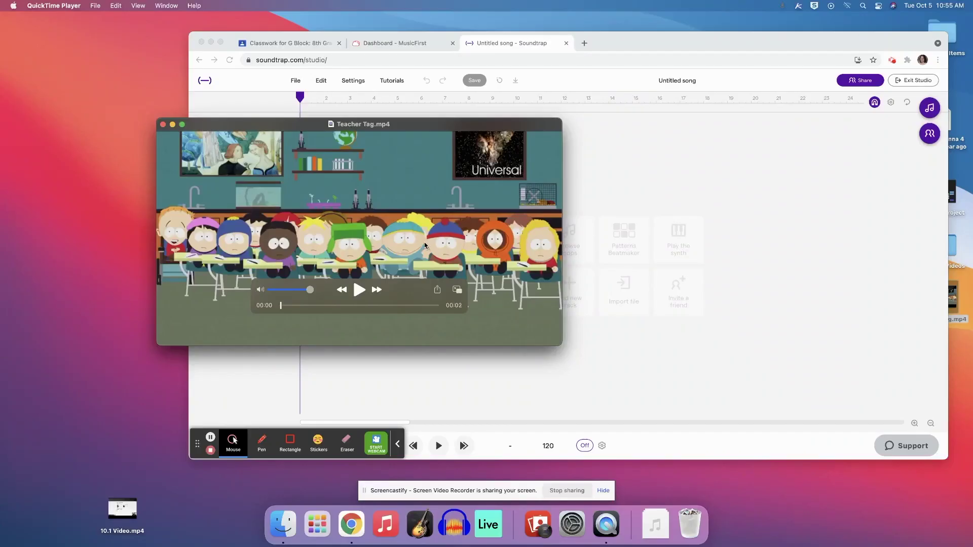
- Remove the video from the clip in QuickTime Player, keeping only the audio
left_click(96, 6)
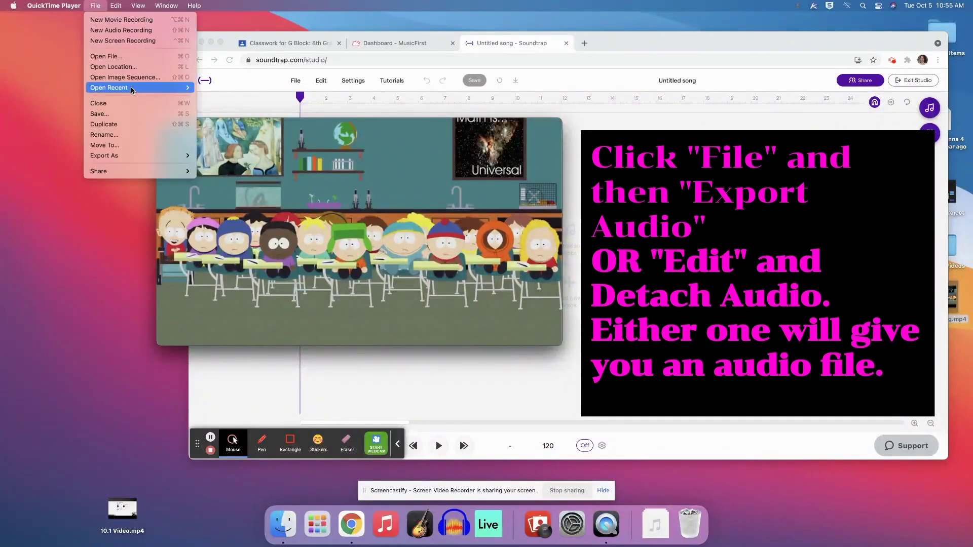
mouse_move(116, 6)
left_click(147, 206)
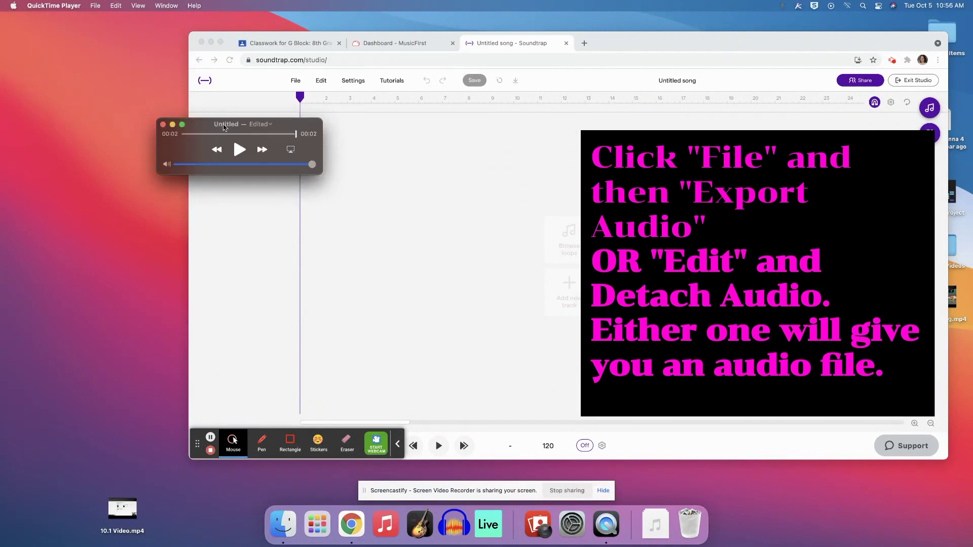
left_click_drag(223, 127, 166, 140)
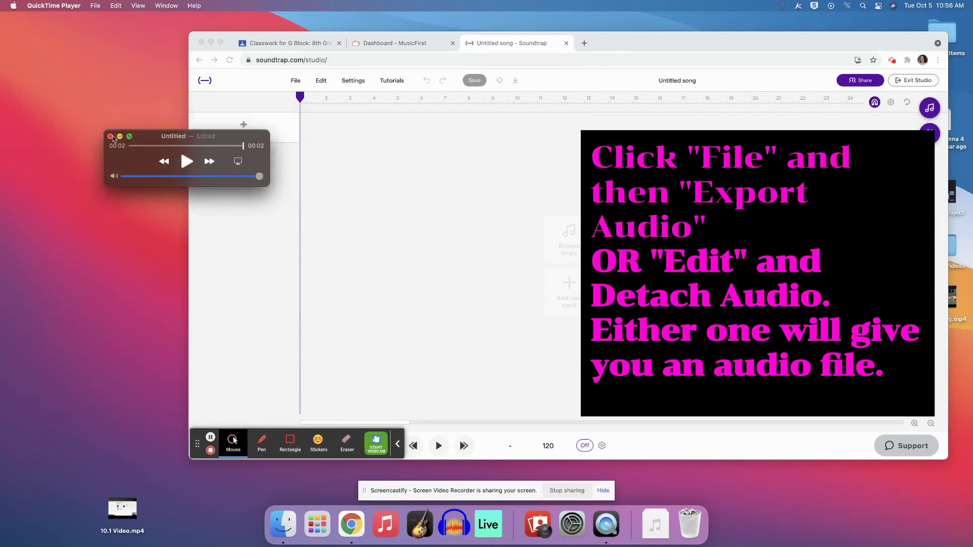
- Save the audio-only file as 'Teacher Tag' on the Desktop, replacing the existing file
key("super+w")
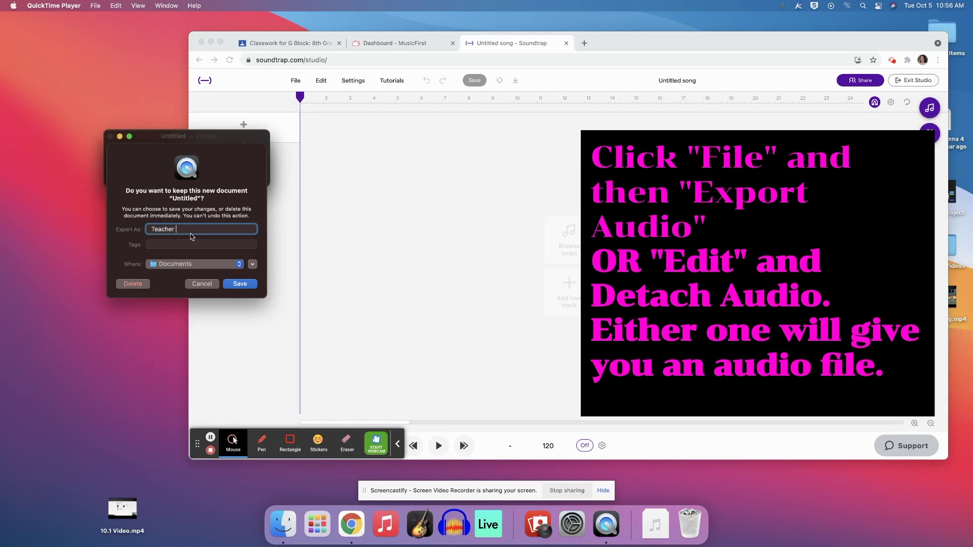
type("Teacher Tag")
left_click(185, 267)
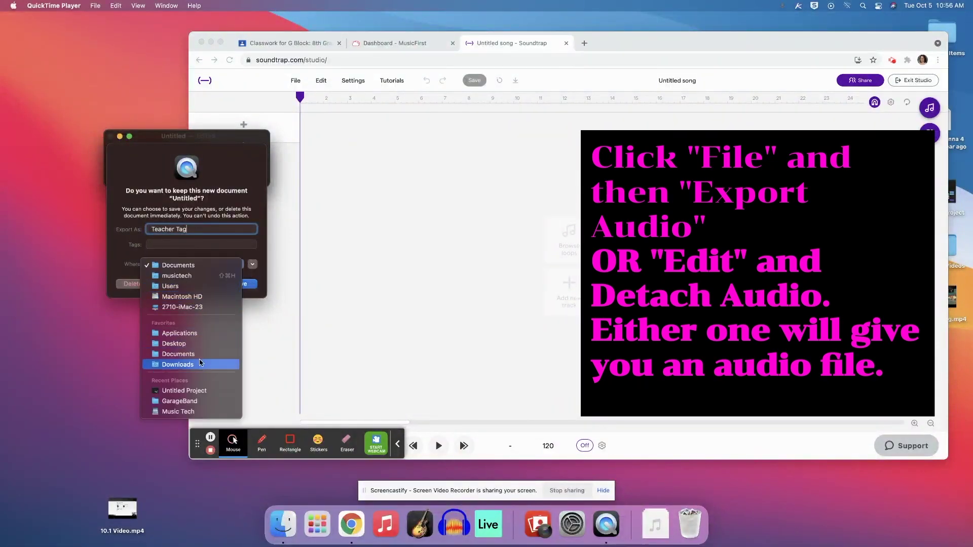
left_click(180, 343)
left_click(238, 285)
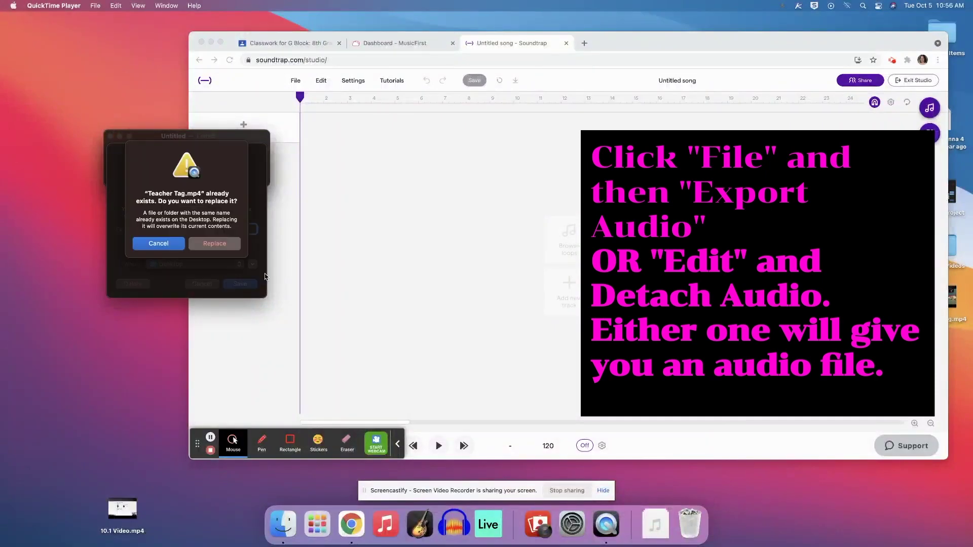
left_click(219, 252)
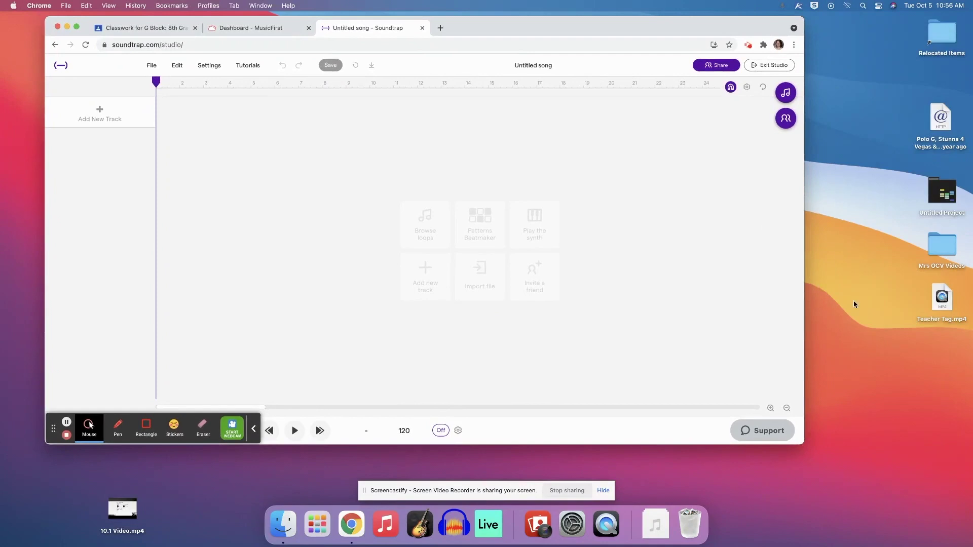
- Import Teacher Tag.mp4 into the Soundtrap studio as a new track and play it
left_click_drag(921, 299, 398, 169)
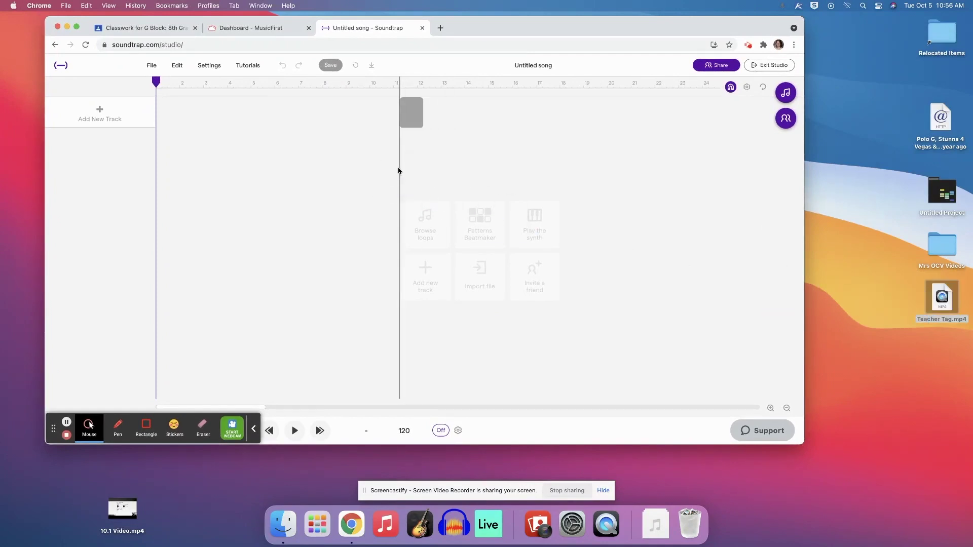
left_click(394, 86)
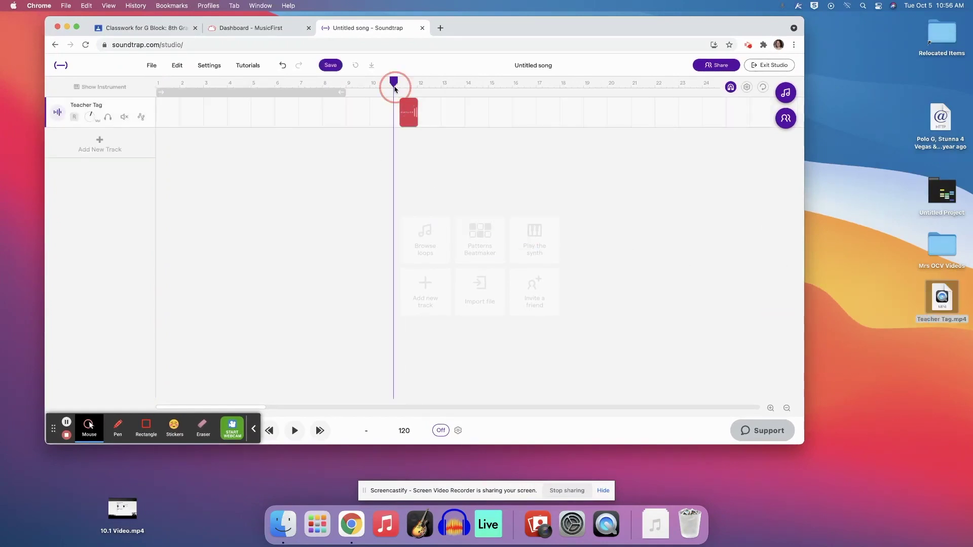
key("space")
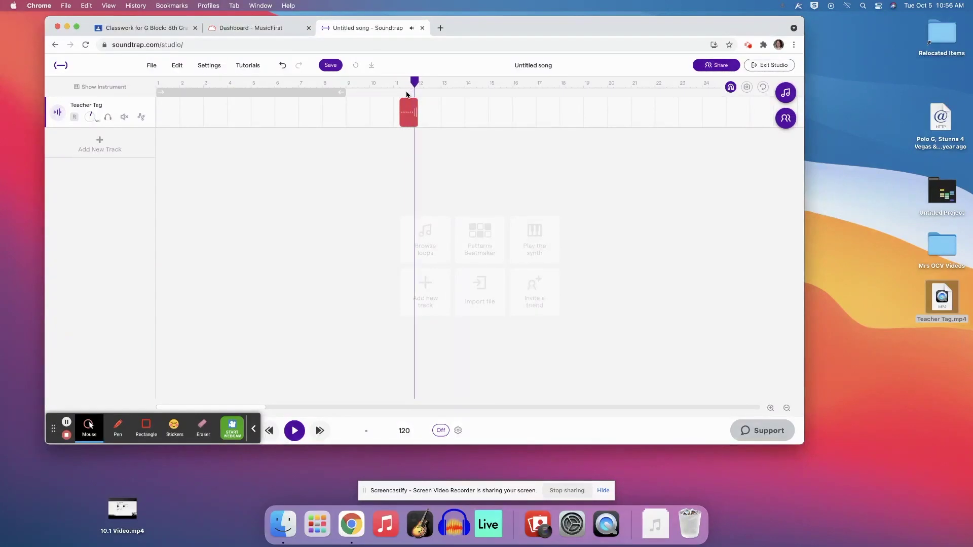
- Zoom in and trim the Teacher Tag clip's start to the playhead, then replay from the start
left_click(769, 409)
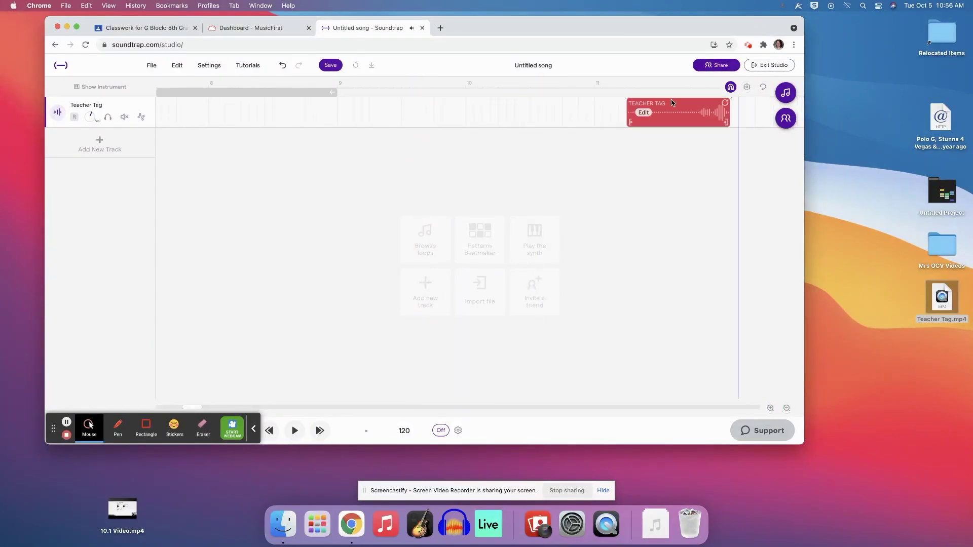
left_click(696, 84)
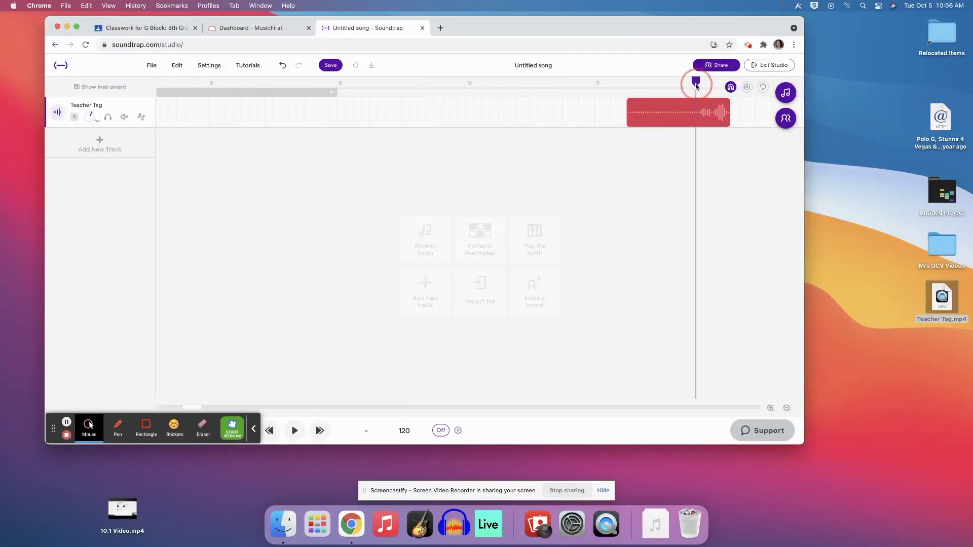
left_click(694, 124)
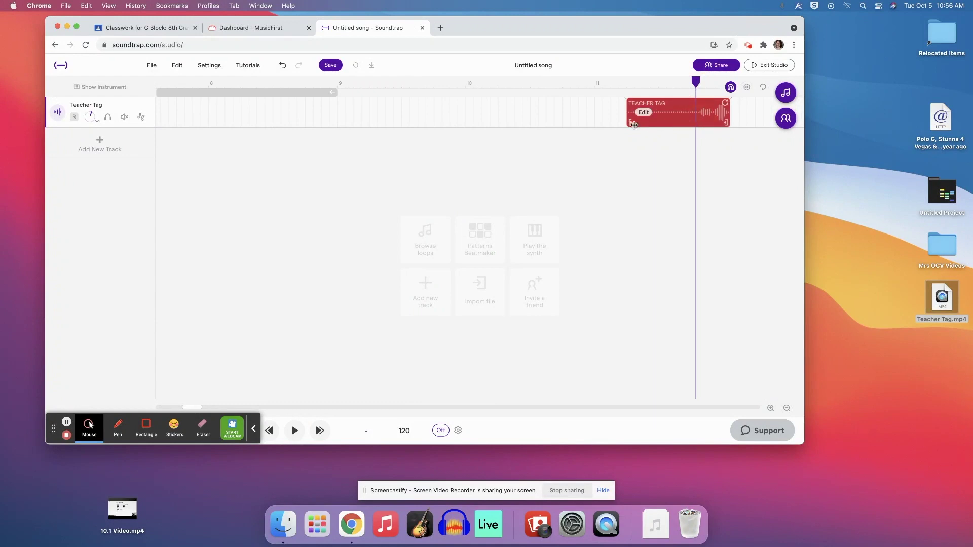
left_click_drag(633, 124, 148, 108)
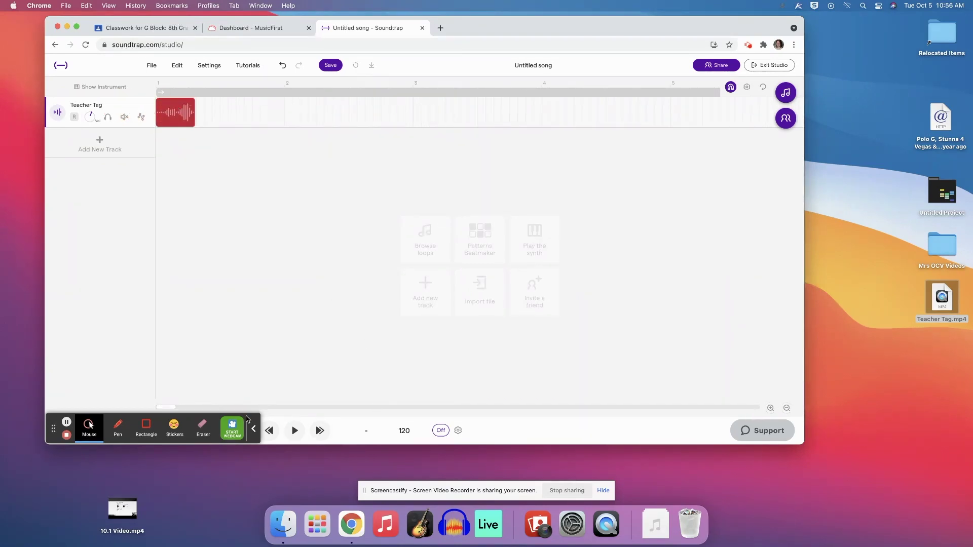
left_click_drag(183, 87, 147, 83)
key("space")
key("space")
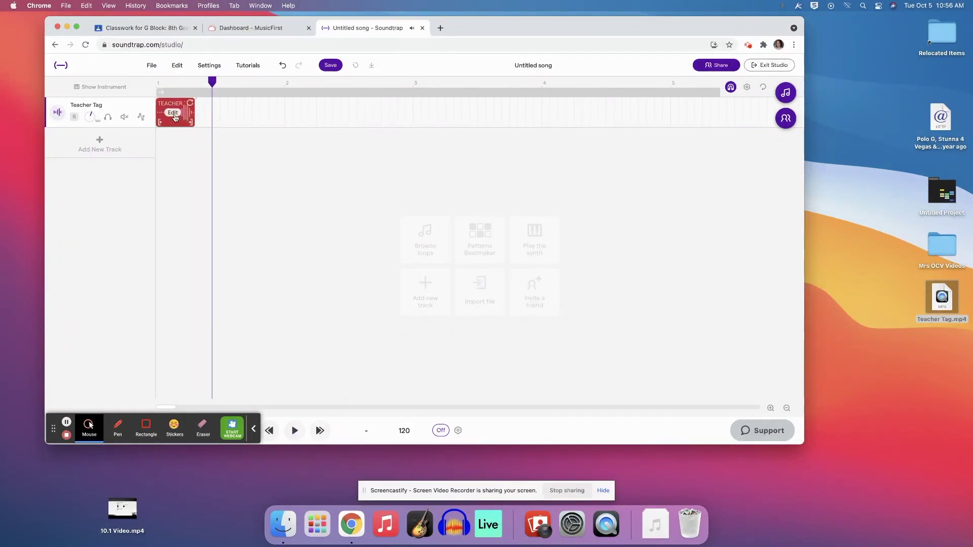
- Browse the Teacher Tag clip's options menu and close it without changes
right_click(174, 118)
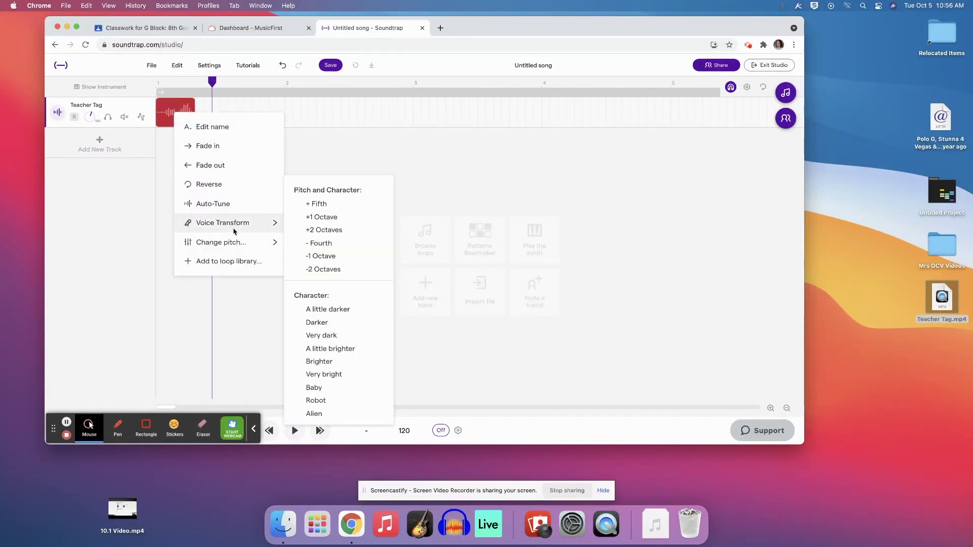
mouse_move(245, 244)
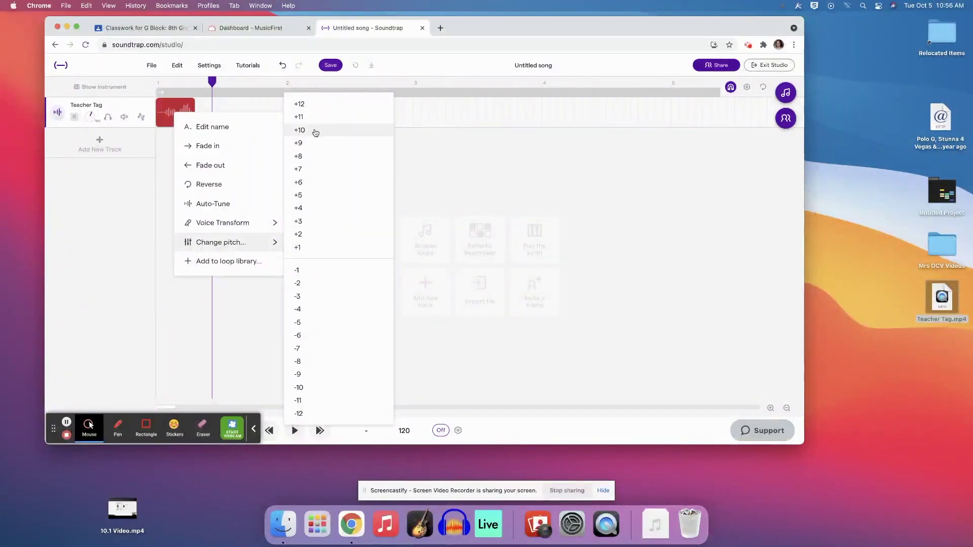
left_click(438, 171)
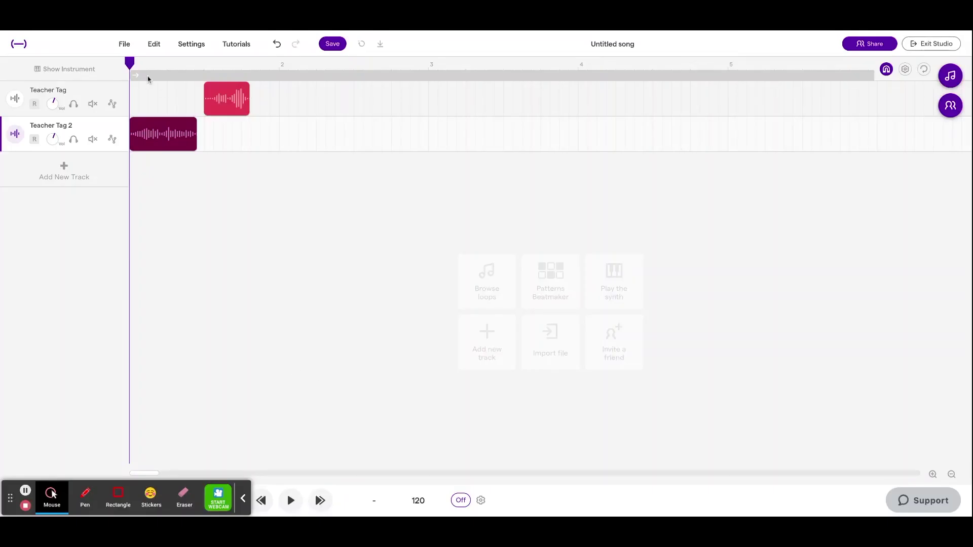
- Play both tracks, zoom in twice on the clips, and set the playhead at the trim point
mouse_move(193, 143)
key("space")
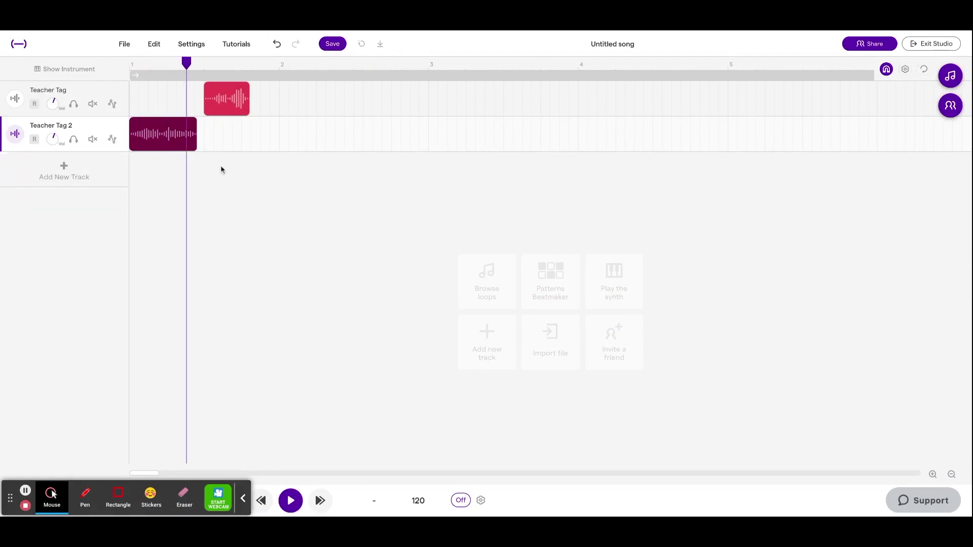
key("space")
left_click(232, 109)
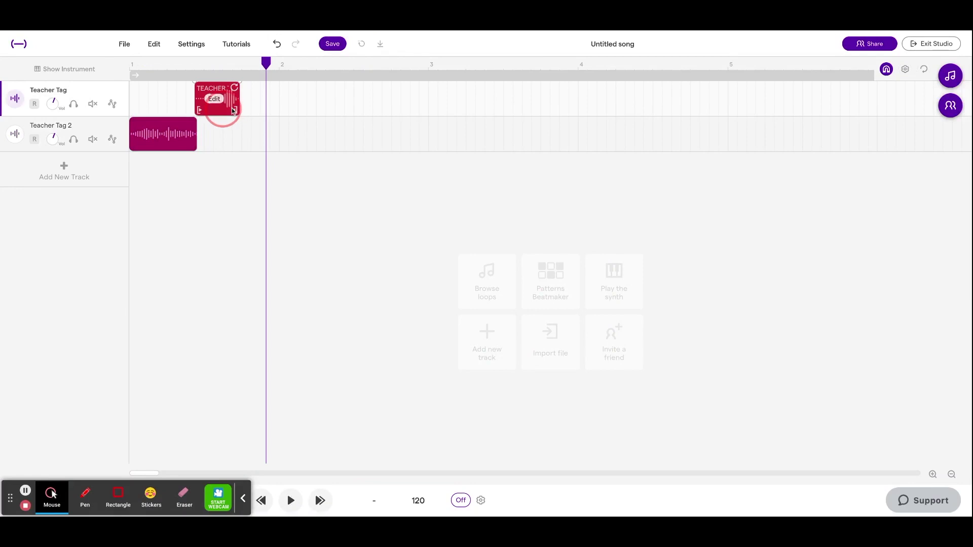
left_click(130, 63)
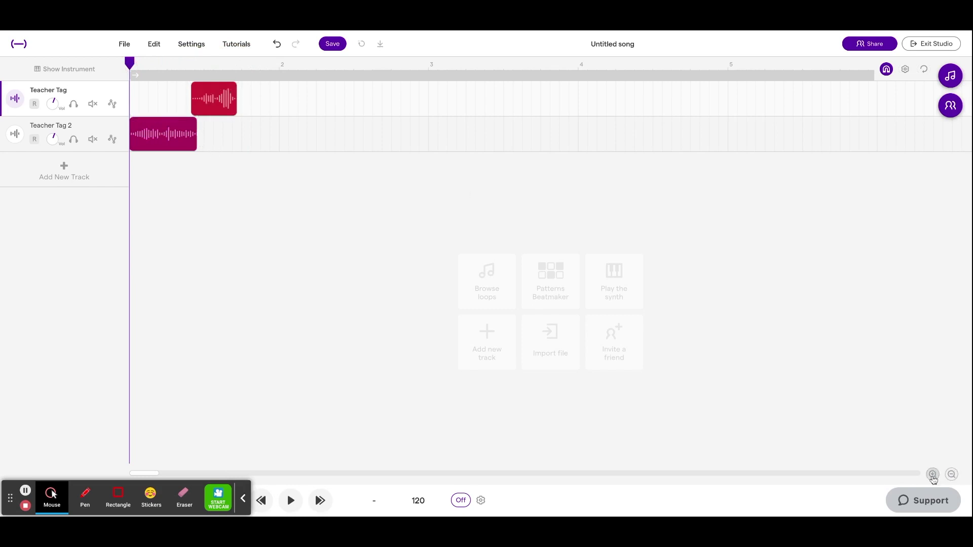
left_click(933, 474)
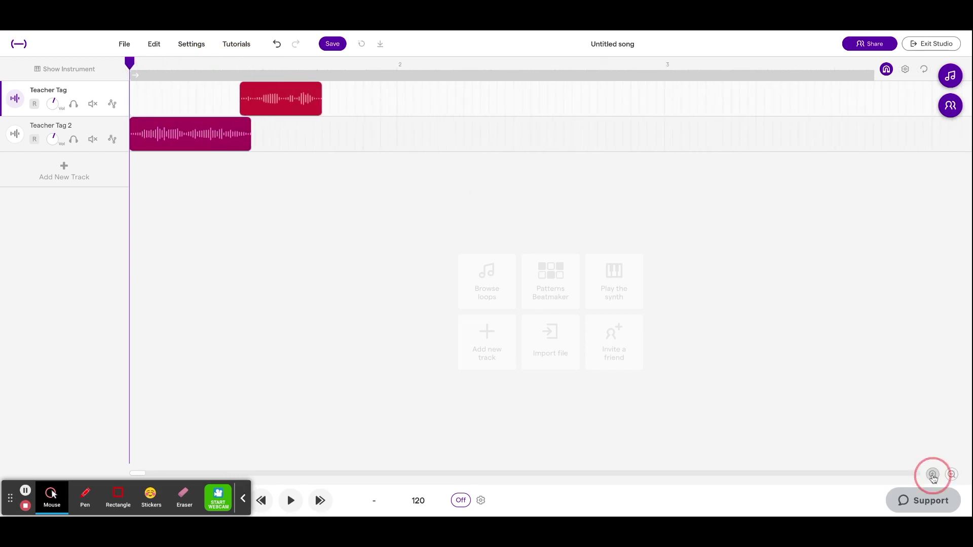
left_click(932, 475)
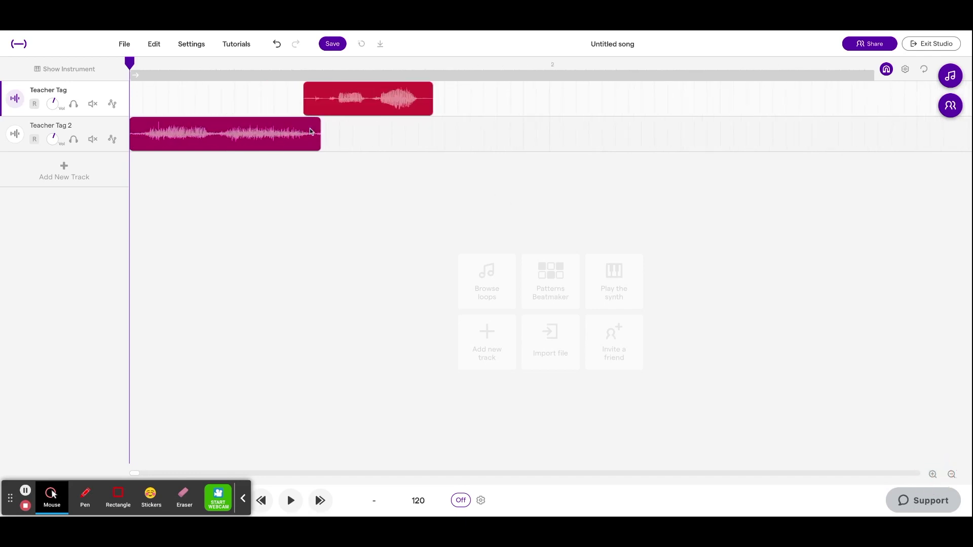
key("space")
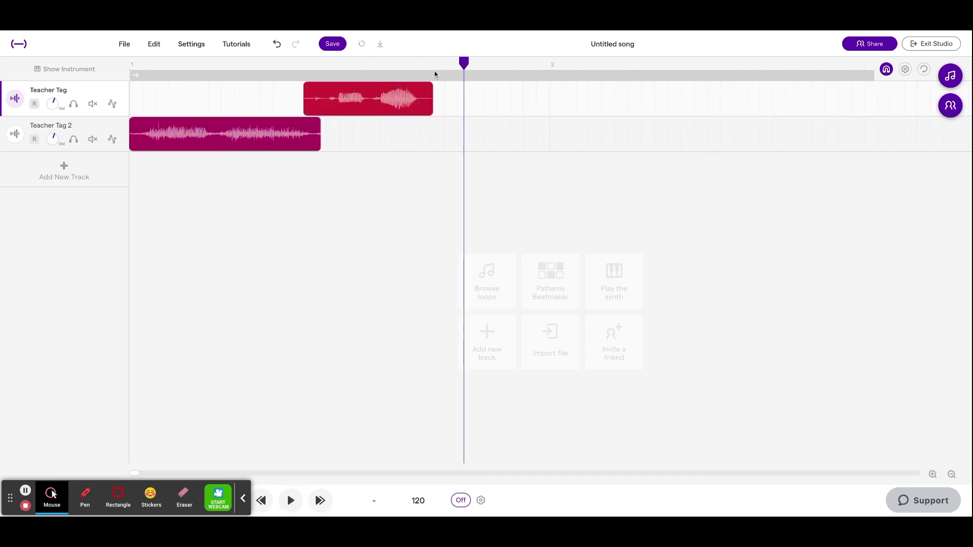
left_click_drag(464, 62, 330, 63)
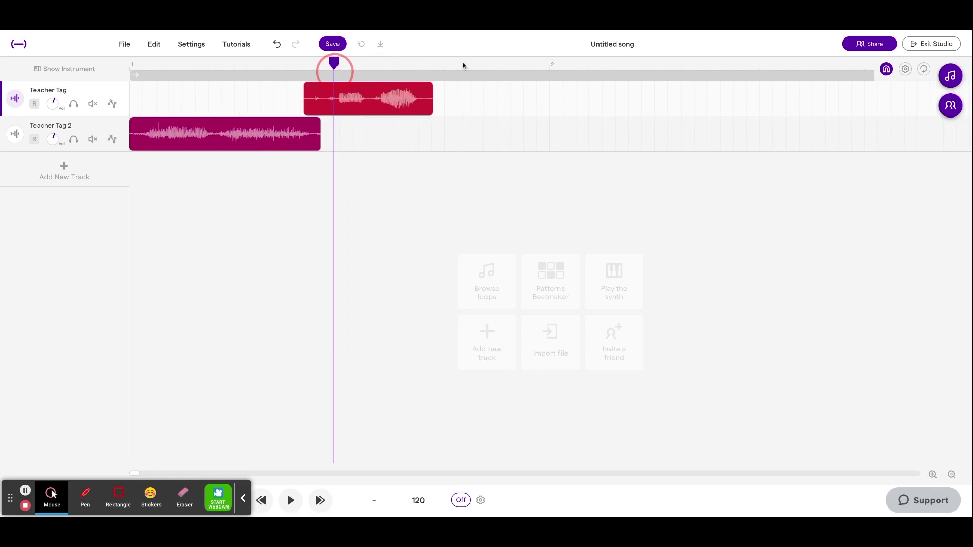
- Trim Teacher Tag's start and Teacher Tag 2's end, then butt Teacher Tag right after Teacher Tag 2
left_click_drag(308, 109, 358, 114)
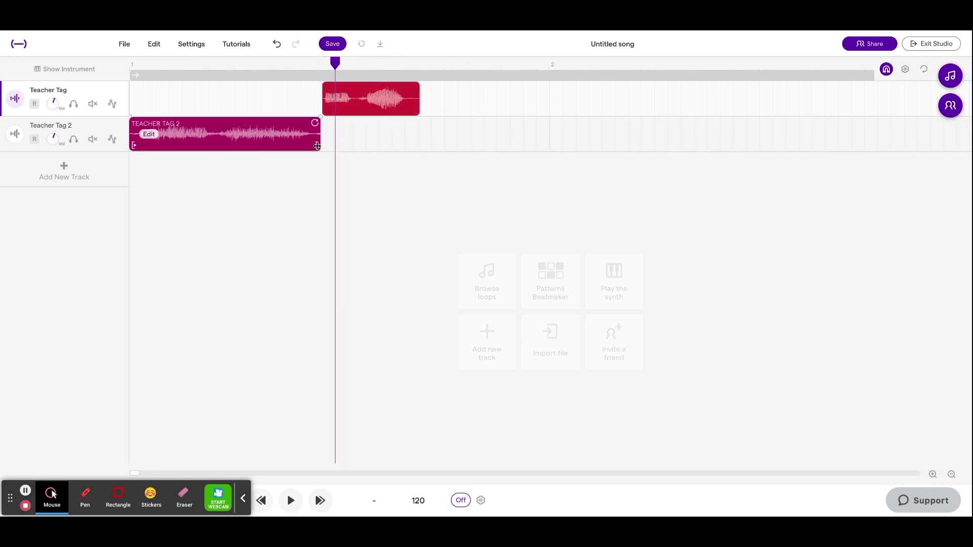
left_click_drag(317, 146, 315, 145)
left_click_drag(363, 110, 358, 112)
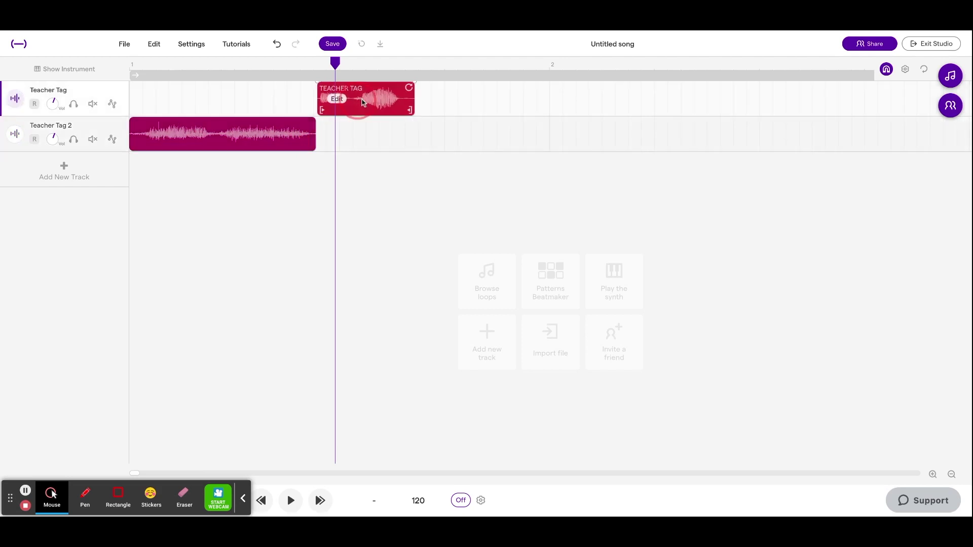
left_click_drag(336, 62, 107, 74)
key("space")
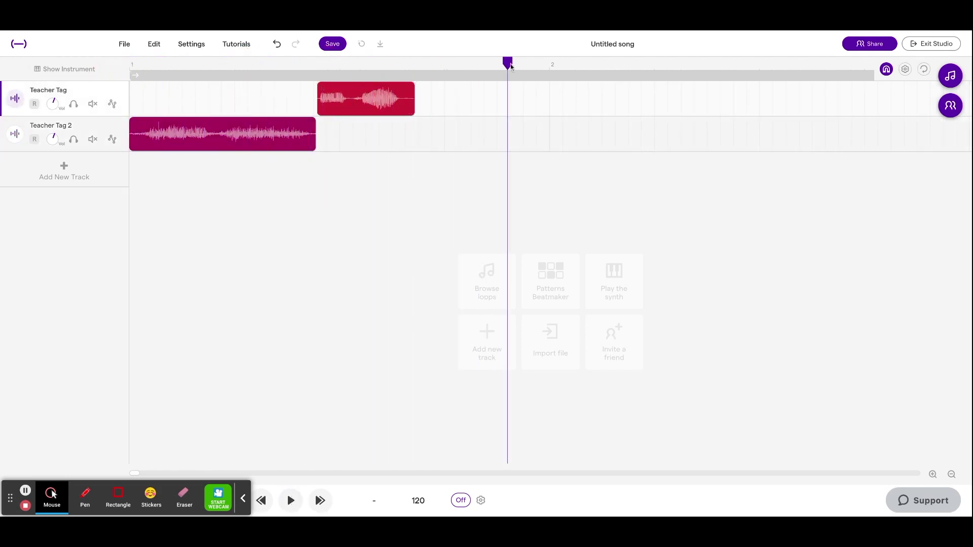
left_click_drag(510, 66, 198, 65)
left_click(219, 148)
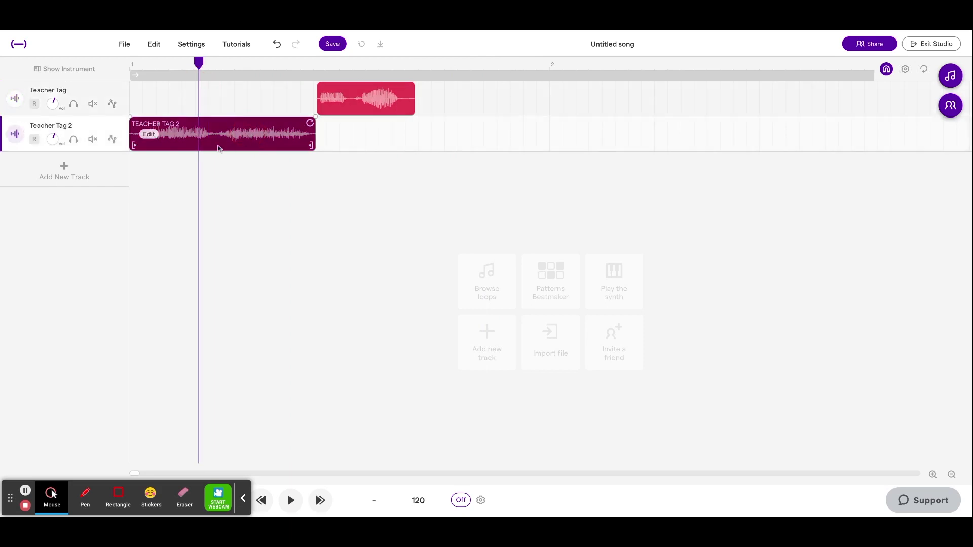
- Try the Brighter voice transform on Teacher Tag 2, listen, and undo it
left_click(149, 135)
mouse_move(219, 265)
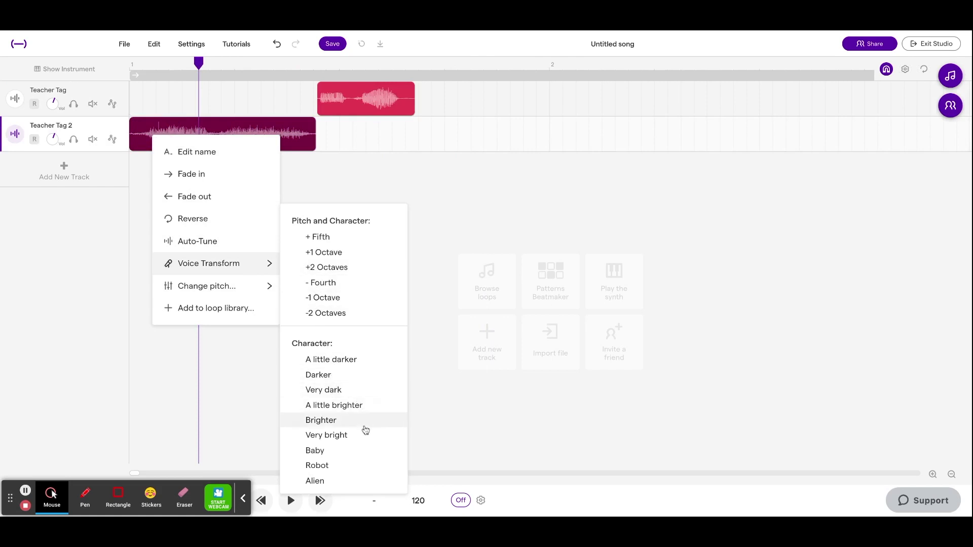
left_click(363, 424)
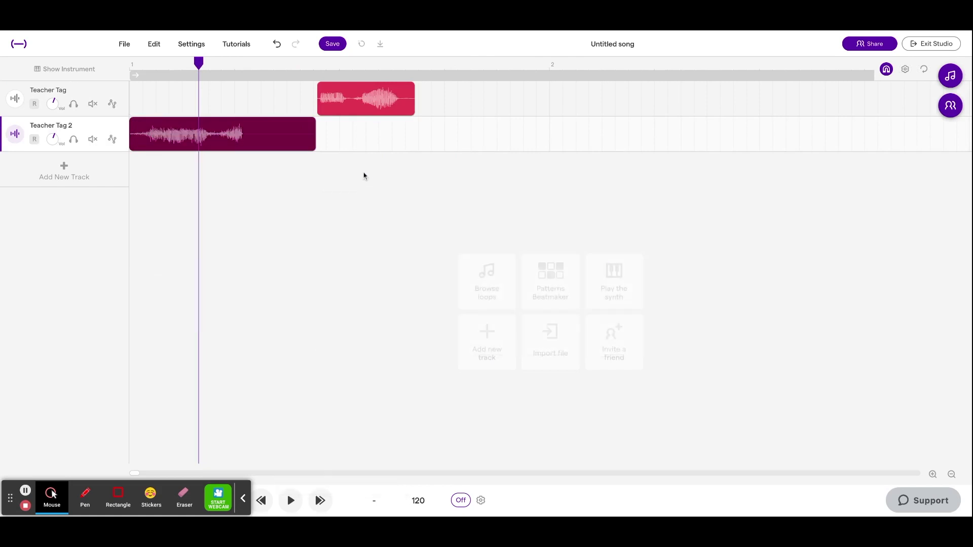
left_click_drag(210, 60, 137, 62)
key("space")
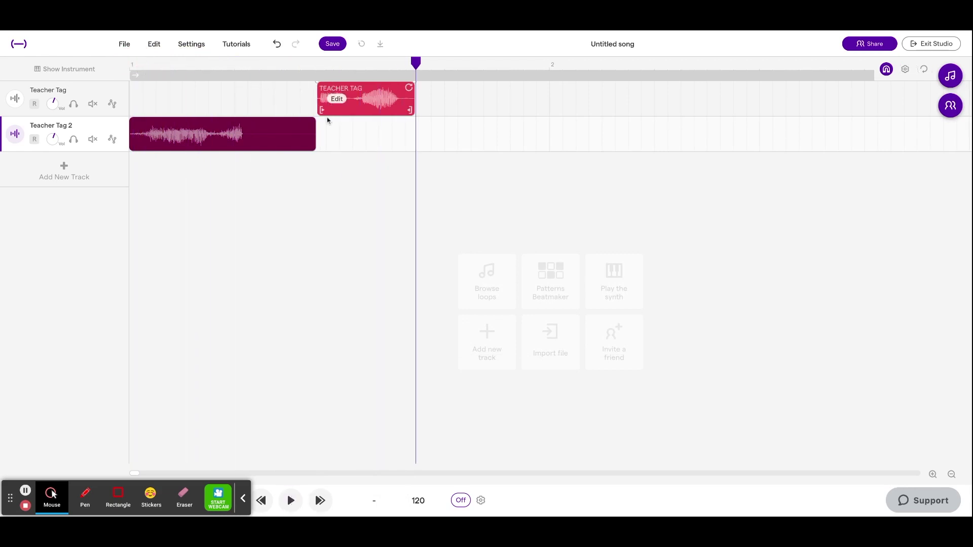
key("ctrl+z")
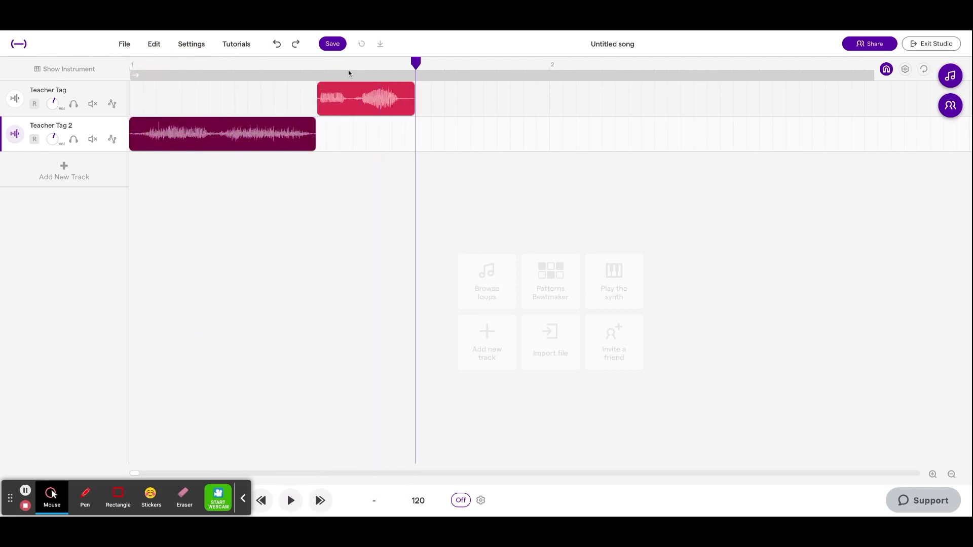
left_click_drag(420, 63, 129, 66)
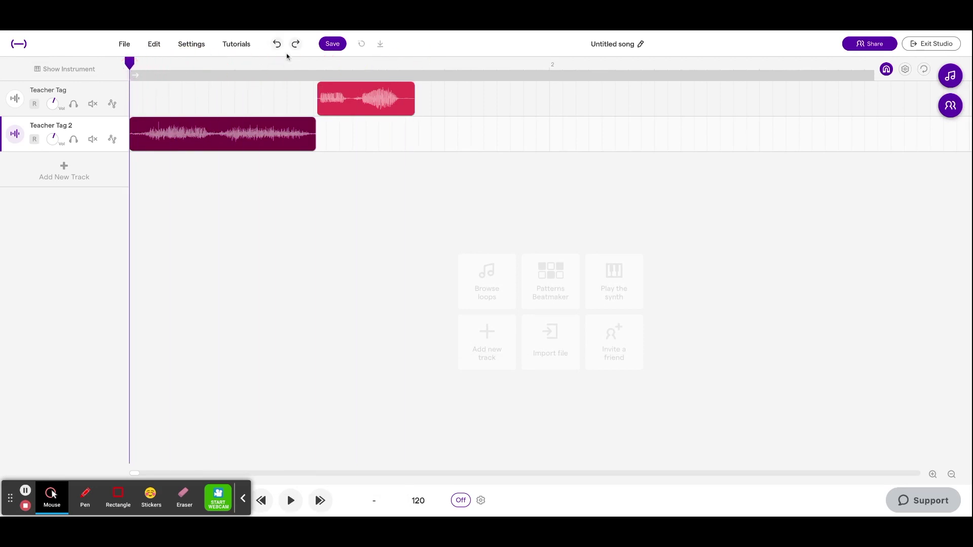
key("space")
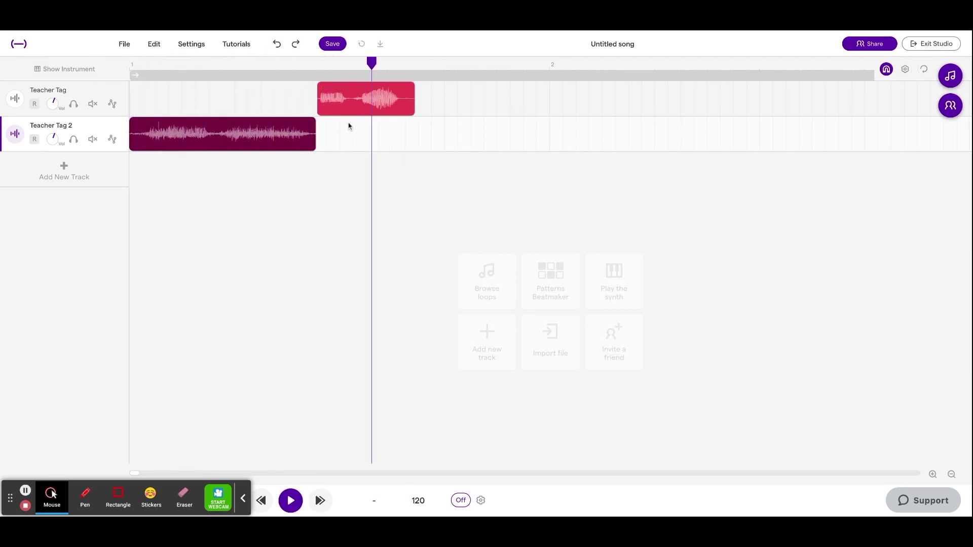
- Apply the 'A little brighter' voice transform to the Teacher Tag clip and play it back
left_click(336, 99)
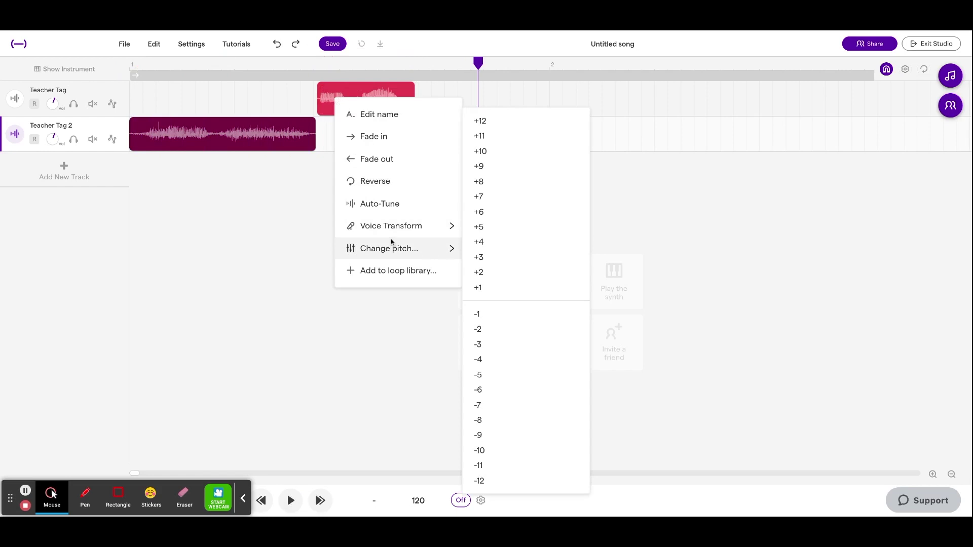
mouse_move(409, 228)
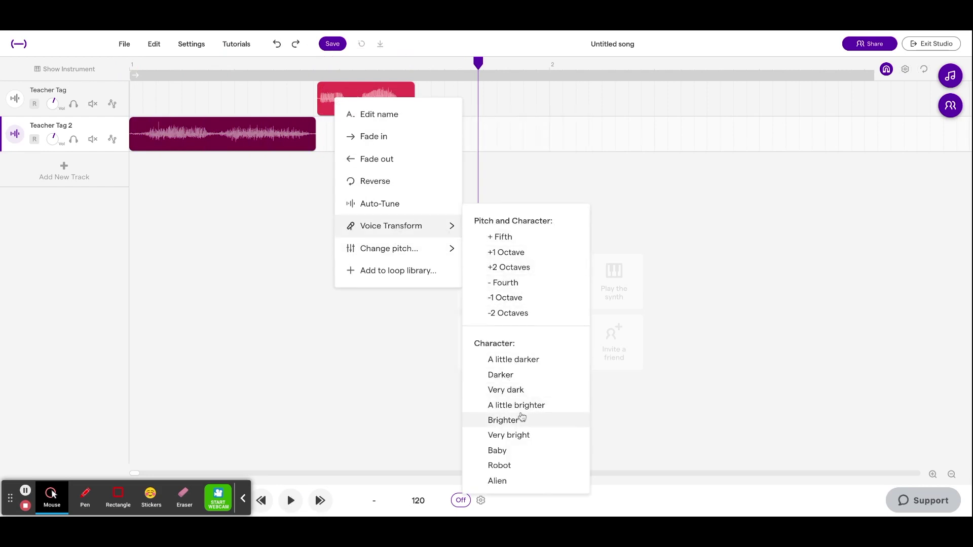
left_click(520, 405)
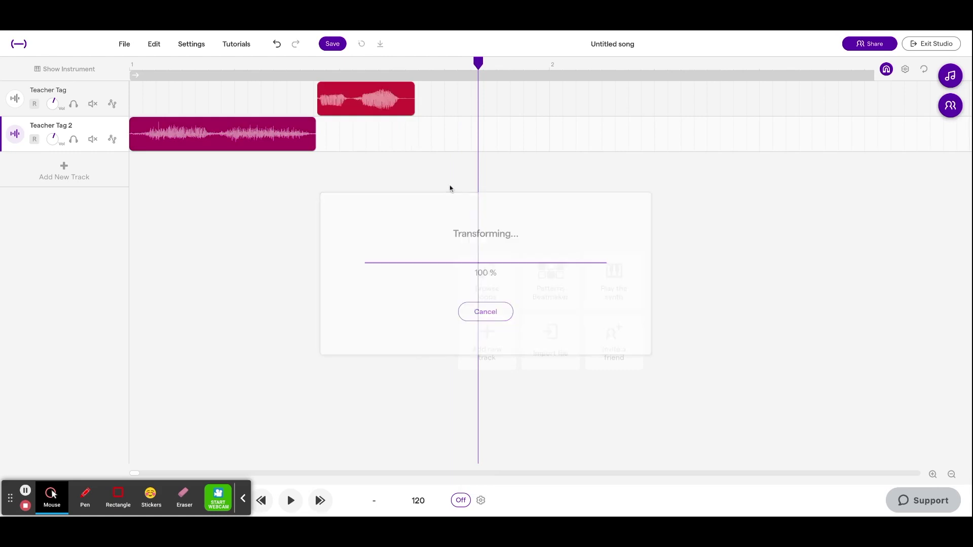
left_click_drag(474, 63, 116, 90)
key("space")
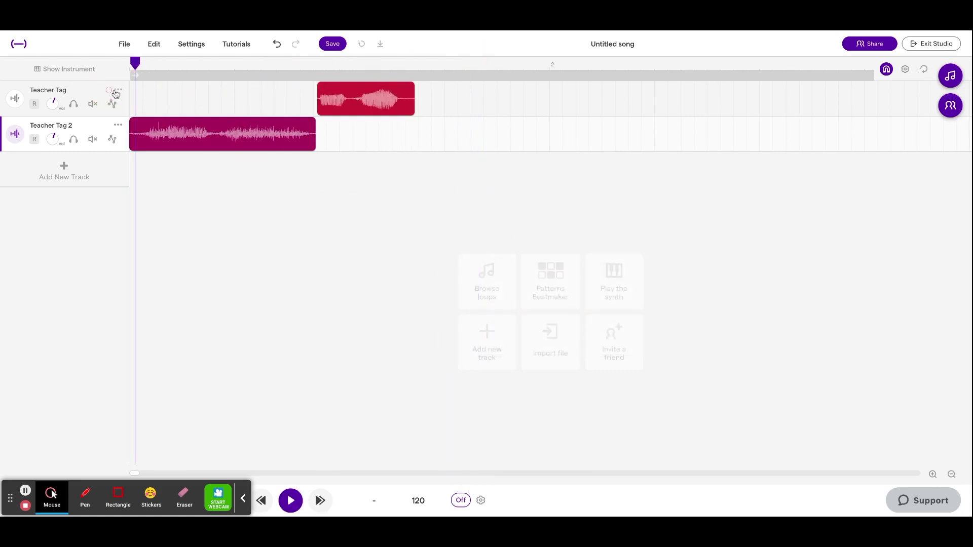
- Try Brighter and another voice transform on Teacher Tag 2, undoing each
left_click(146, 136)
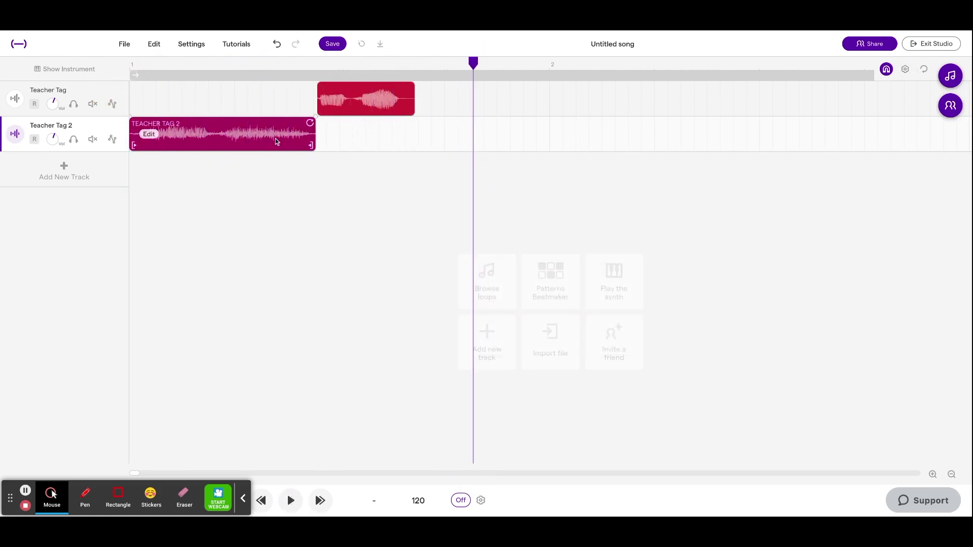
right_click(145, 138)
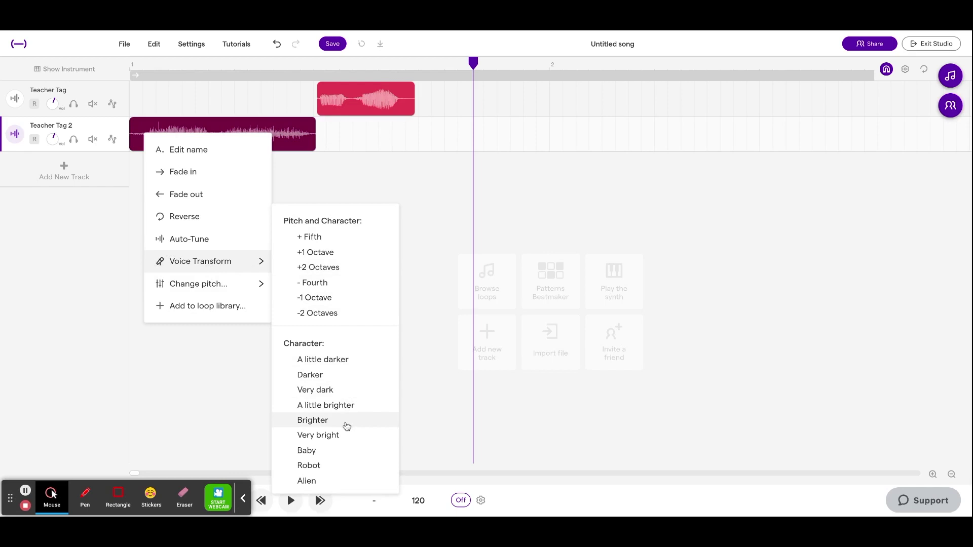
left_click(343, 424)
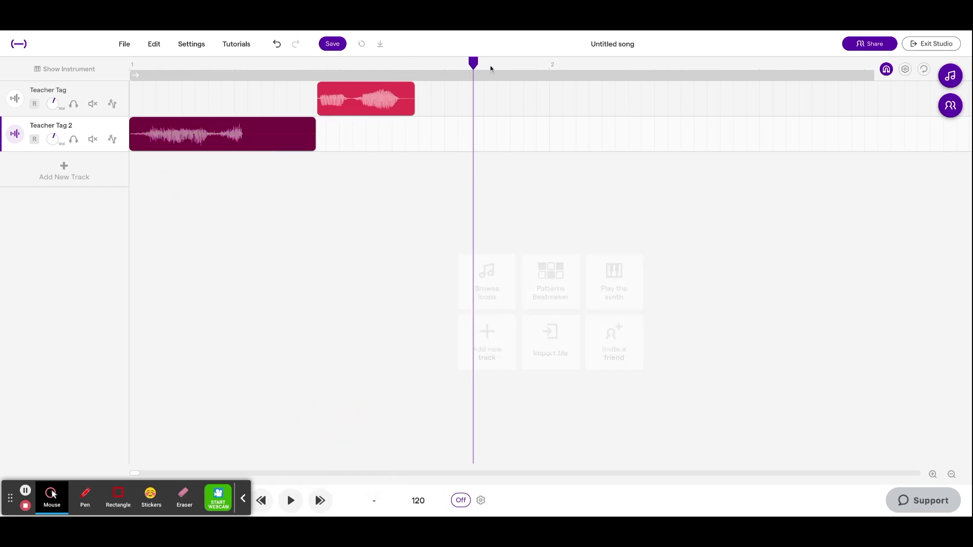
key("ctrl+z")
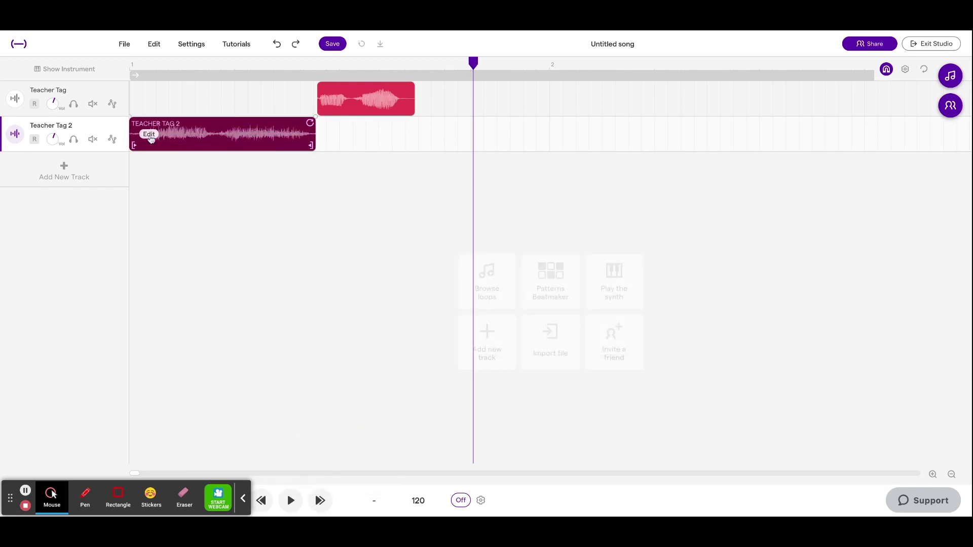
left_click(149, 135)
mouse_move(228, 262)
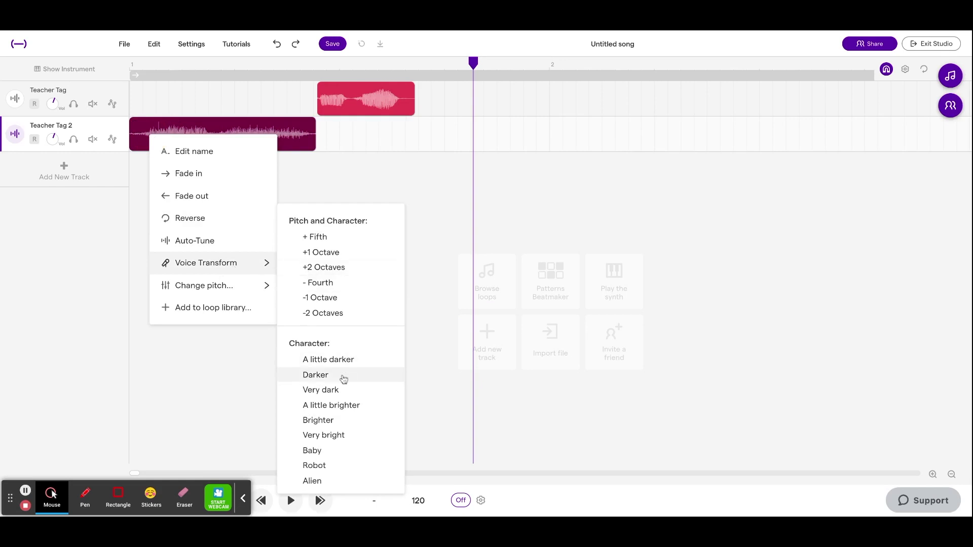
left_click(340, 427)
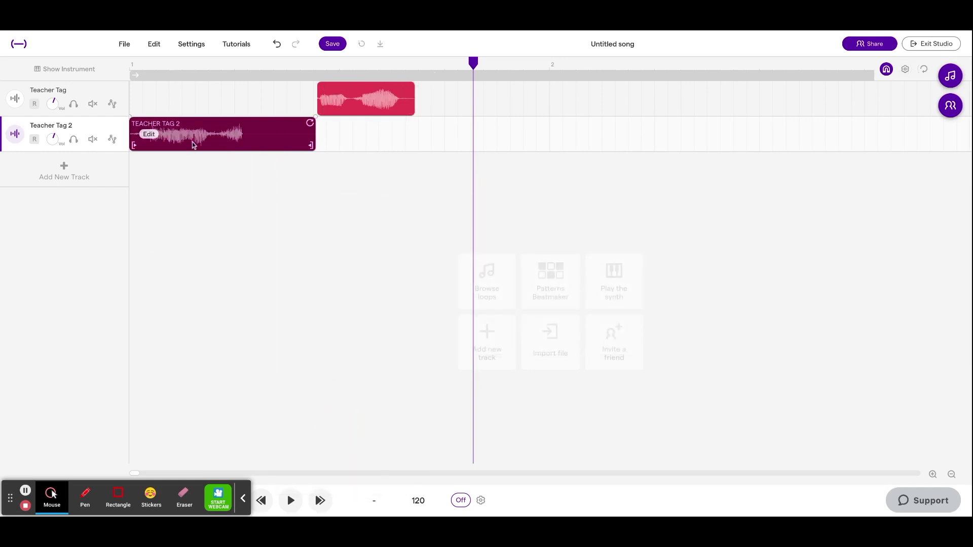
key("ctrl+z")
- Try a darker transform on Teacher Tag 2, undo it, and play the song back
left_click(152, 136)
mouse_move(221, 267)
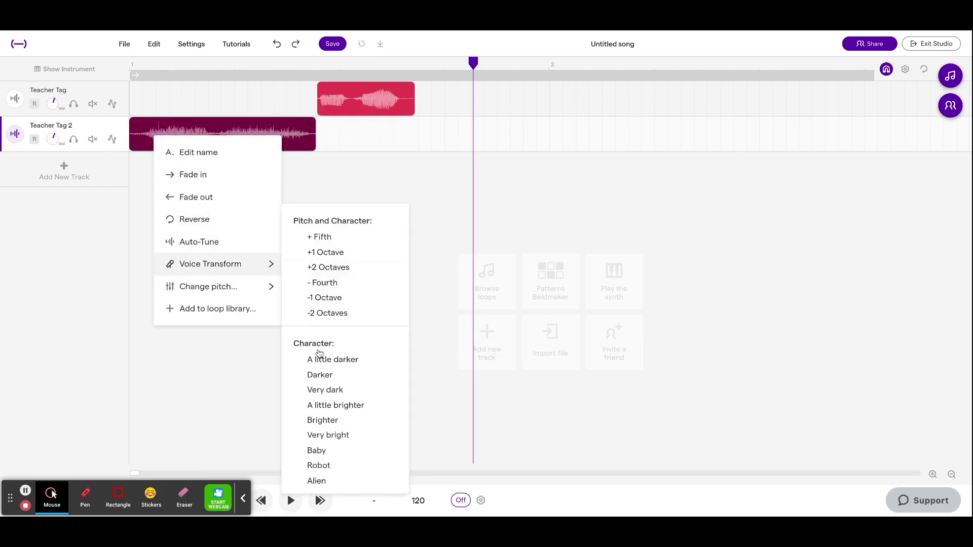
left_click(327, 375)
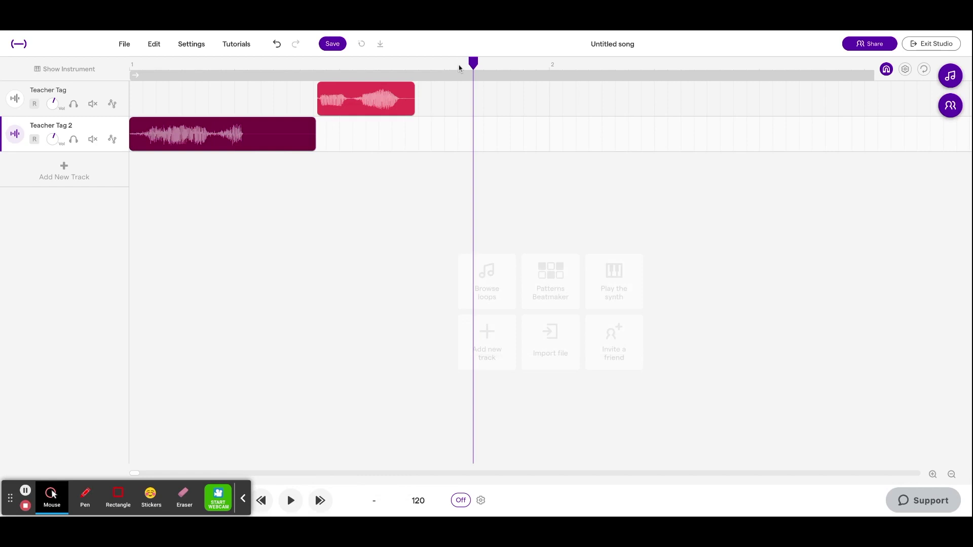
key("ctrl+z")
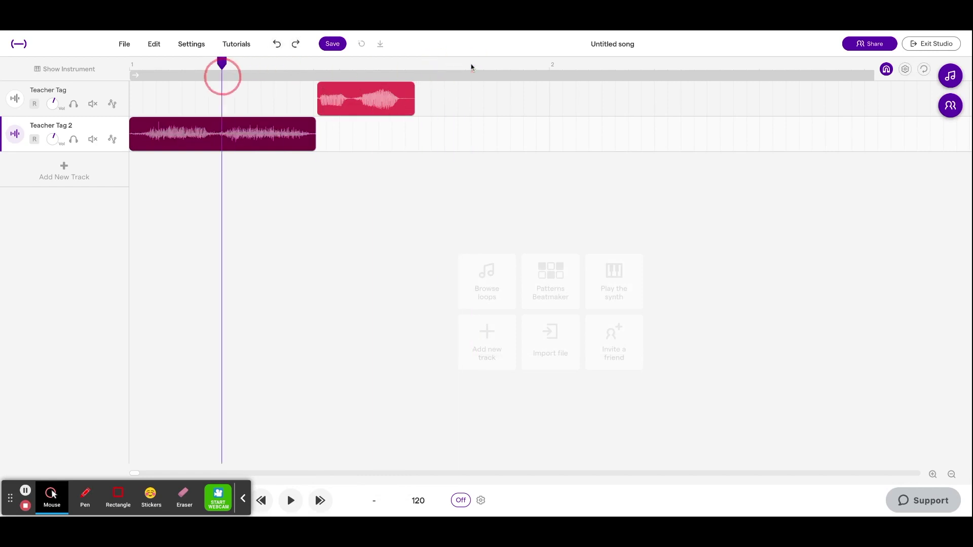
key("space")
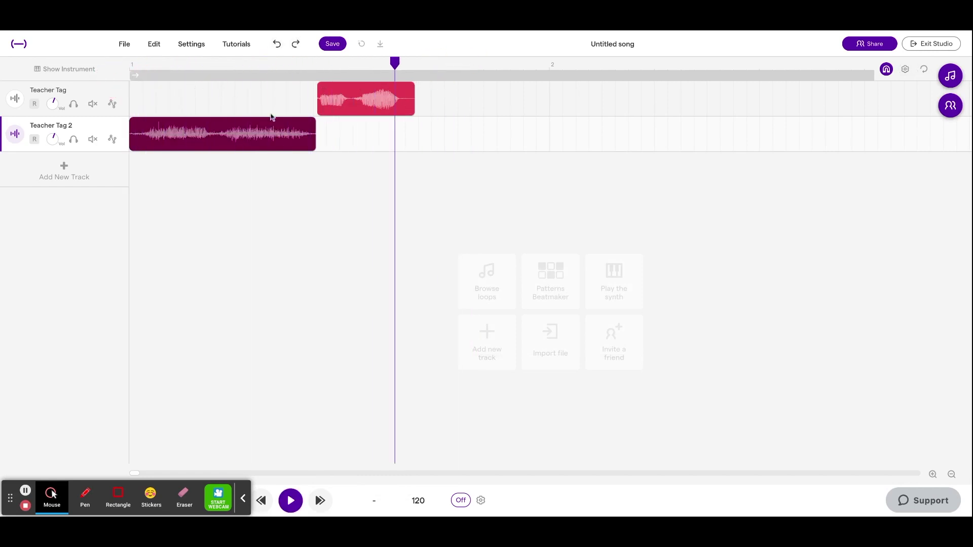
key("space")
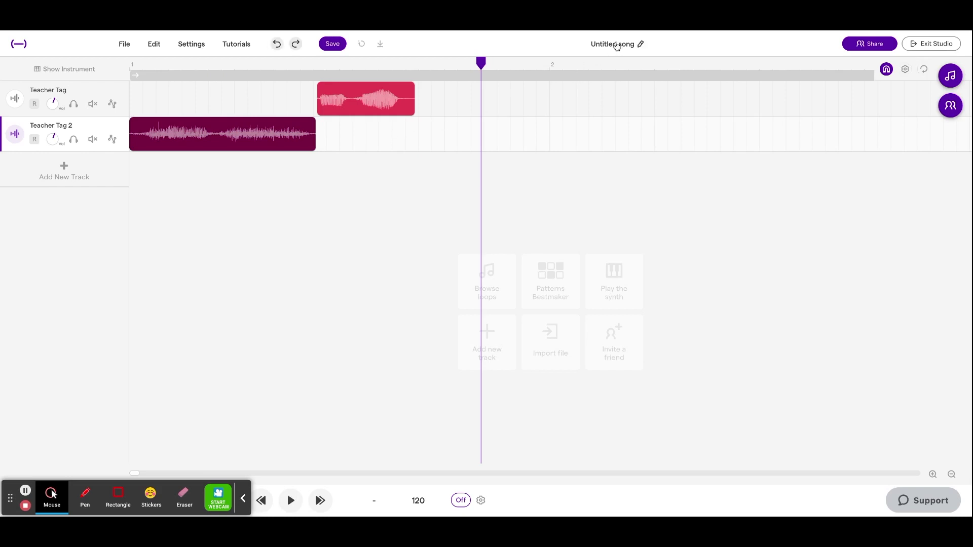
- Retitle 'Untitled song' as 'Producer Tag' and reveal the Teacher Tag 2 automation area
left_click(614, 47)
type("Producer Tag")
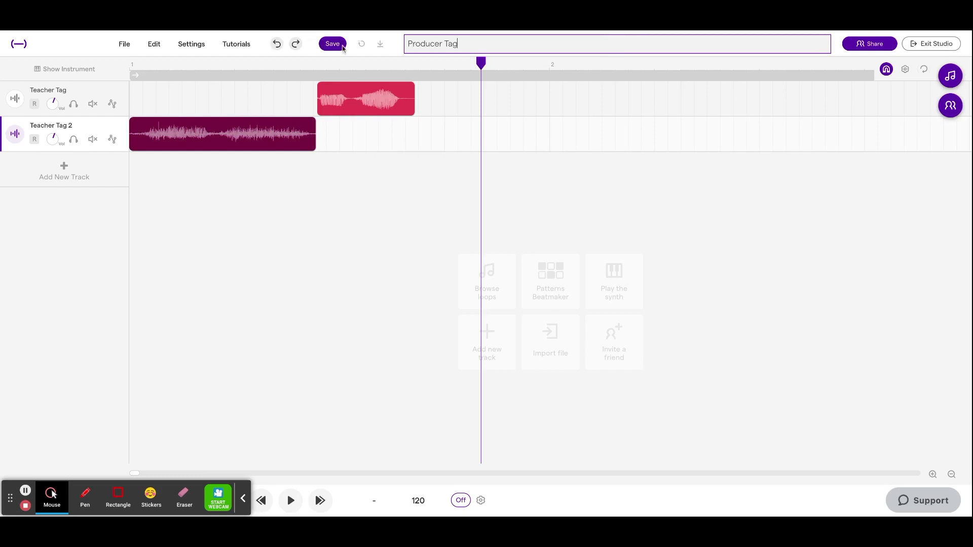
left_click(341, 45)
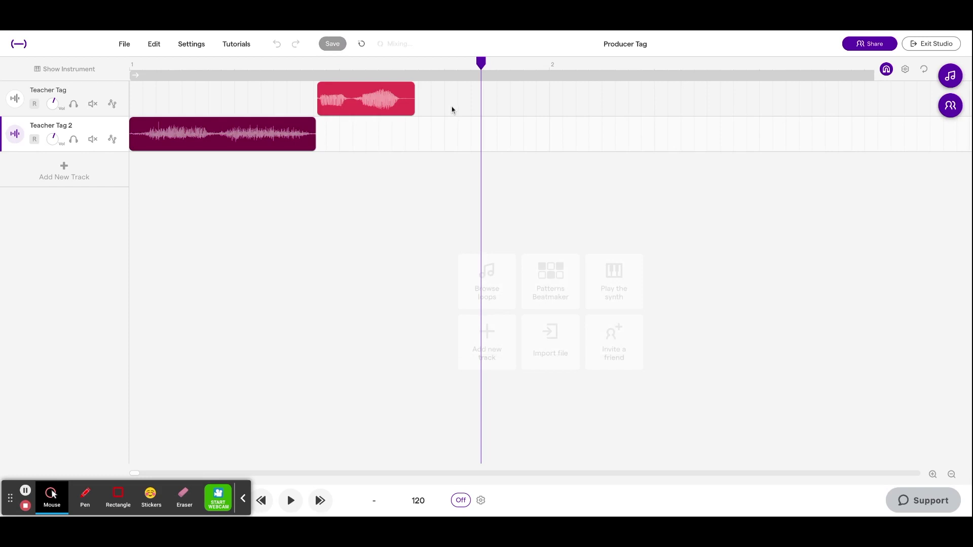
left_click(112, 139)
- Add Volume automation lanes with a volume point to both Teacher Tag 2 and Teacher Tag
left_click(115, 168)
left_click(169, 202)
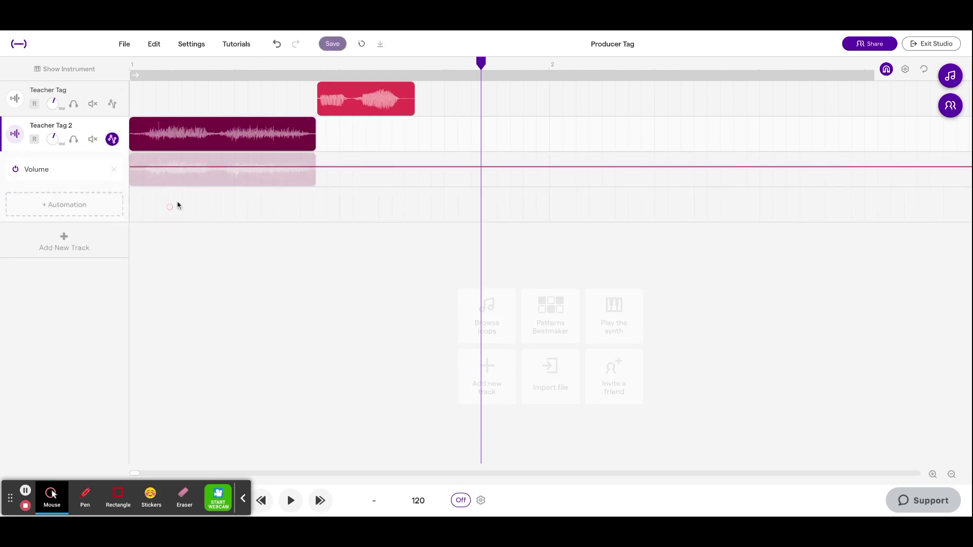
left_click_drag(134, 166, 132, 161)
left_click(112, 104)
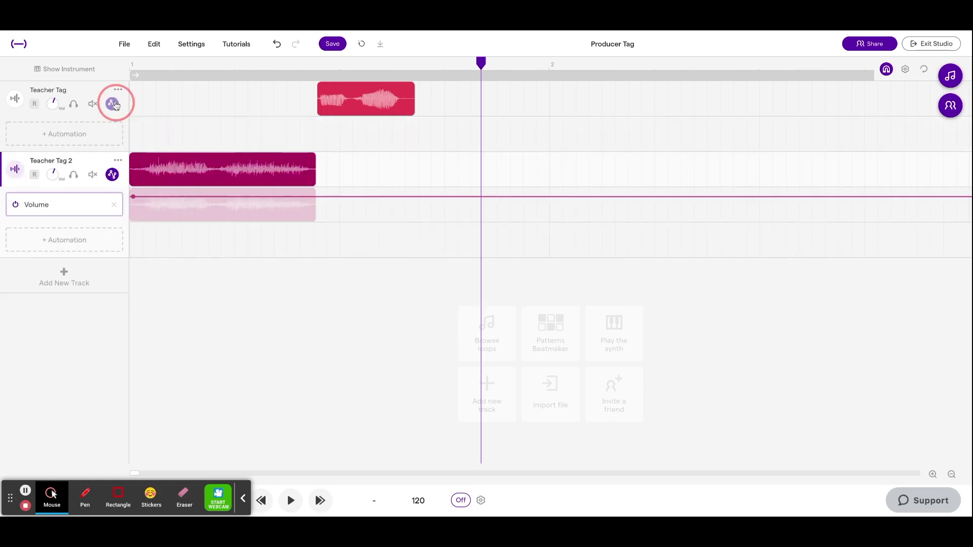
left_click(113, 134)
left_click(149, 117)
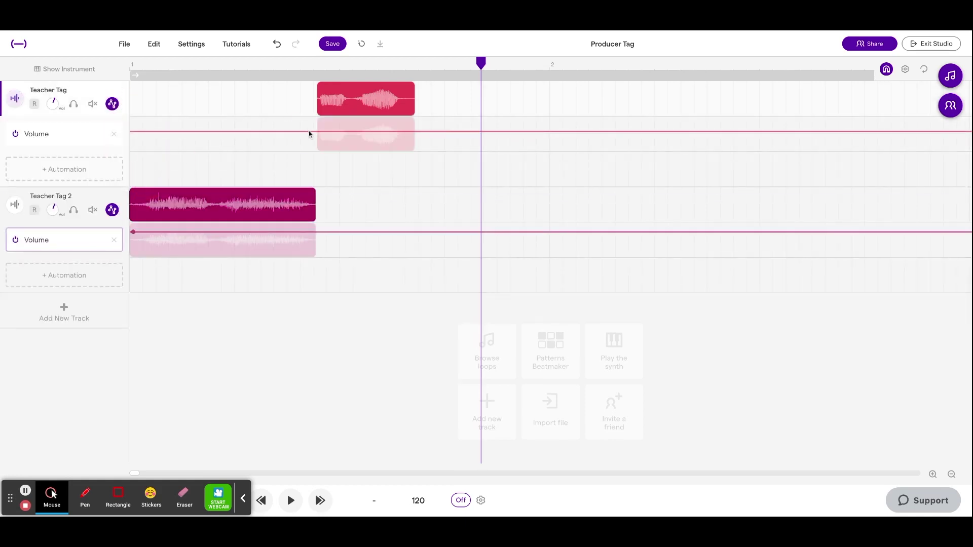
left_click_drag(310, 132, 308, 125)
- Raise the Teacher Tag and Teacher Tag 2 volume levels, play back, and save the project
left_click_drag(482, 71, 130, 65)
left_click(95, 104)
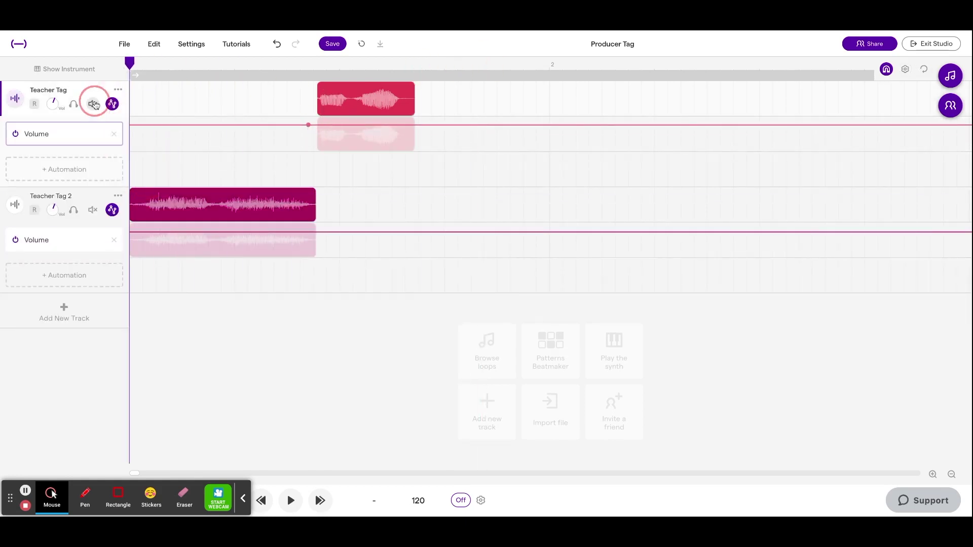
key("space")
key("space")
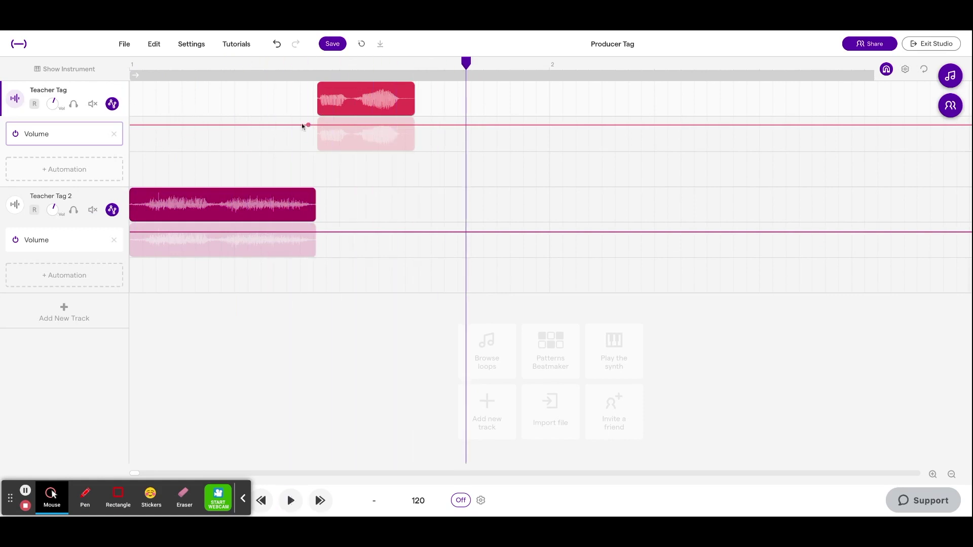
left_click_drag(310, 126, 309, 123)
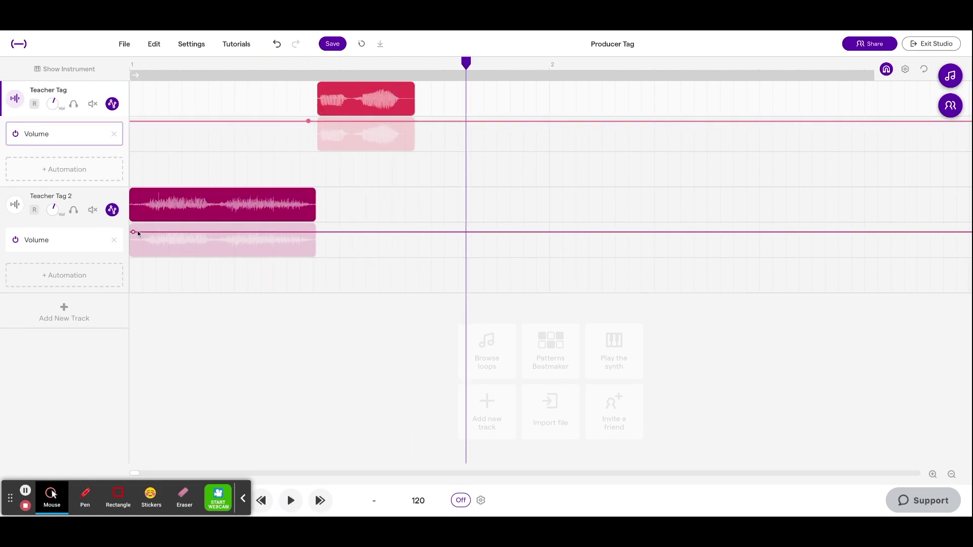
left_click_drag(136, 231, 133, 225)
key("space")
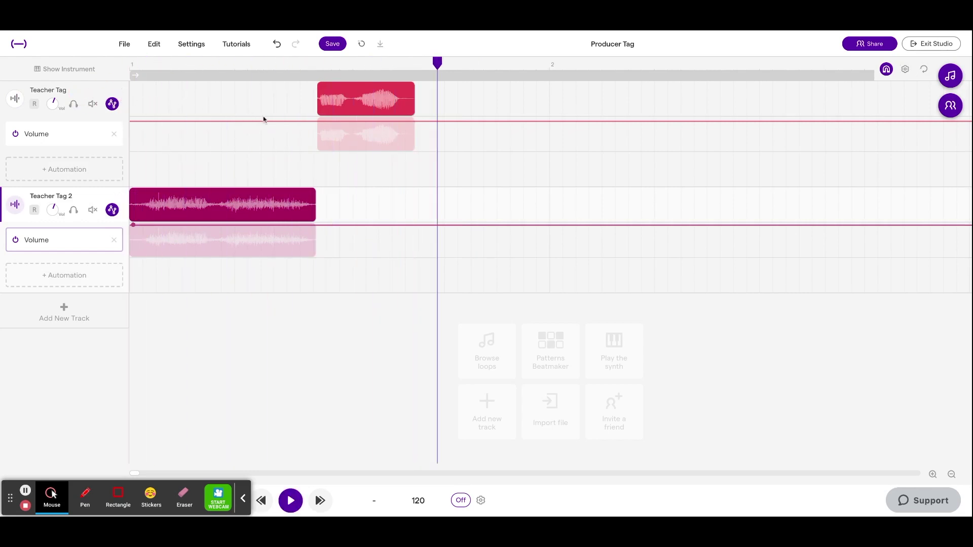
key("space")
left_click(333, 44)
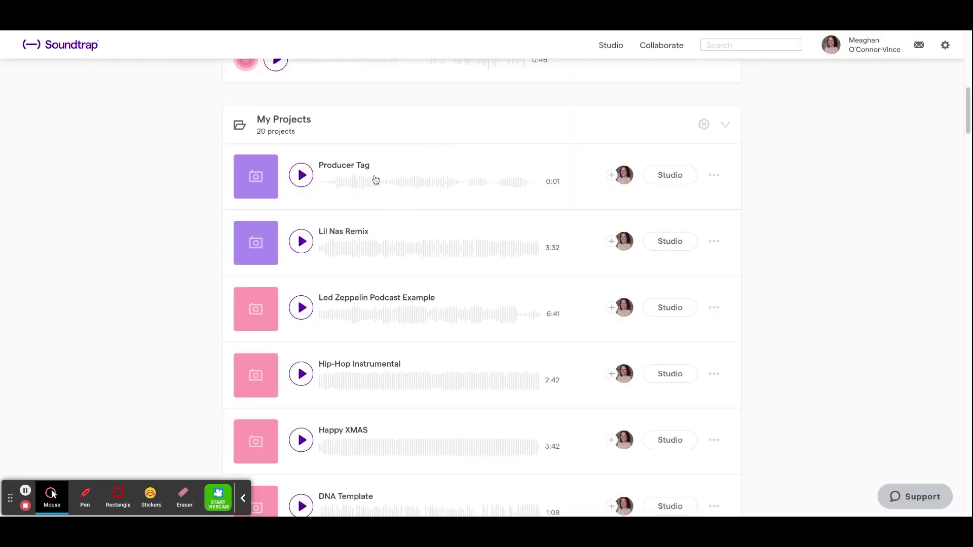
- From Producer Tag's options menu in My Projects, choose Download as WAV
left_click(718, 176)
mouse_move(748, 355)
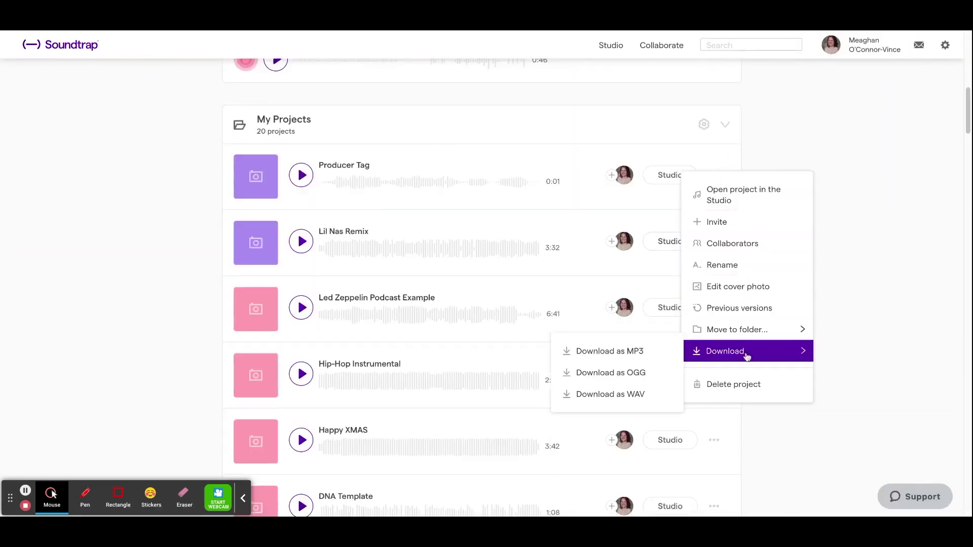
left_click(642, 394)
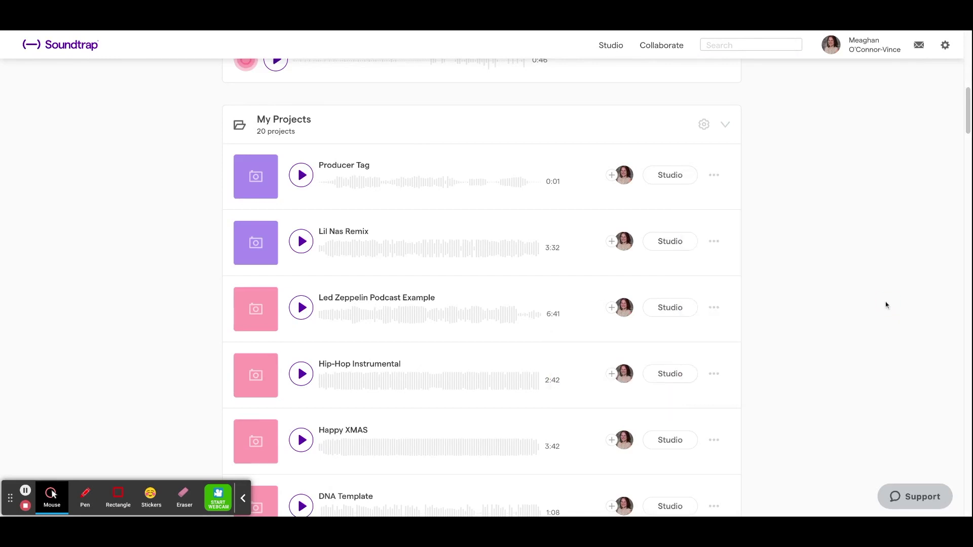